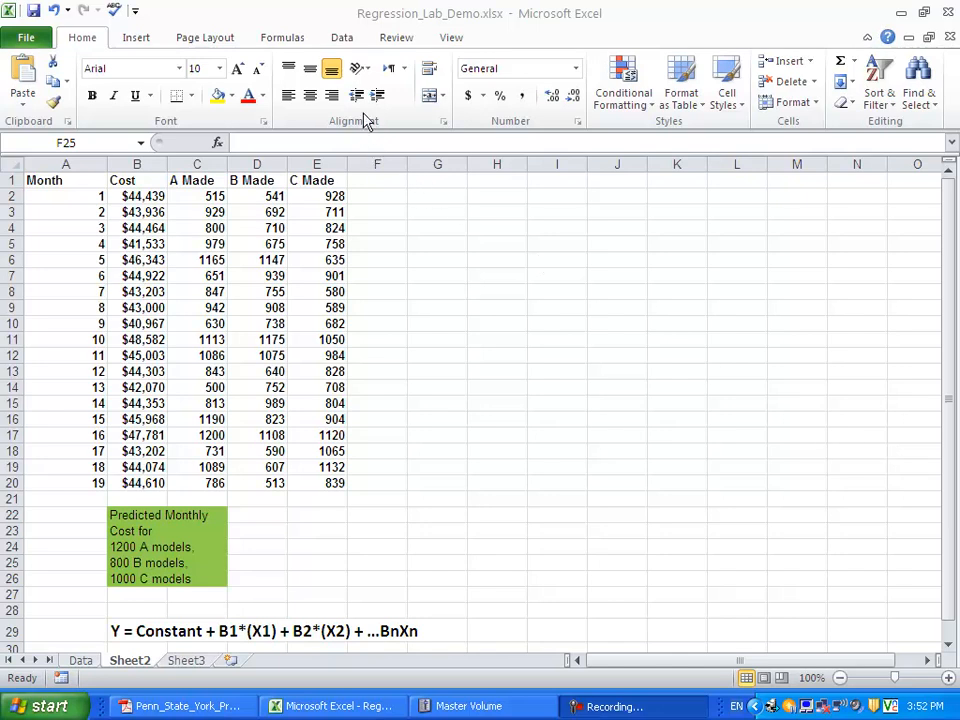
Bring up the data analysis commands and check that the Data Analysis tool is available
{"action": "left_click", "coordinate": [348, 37]}
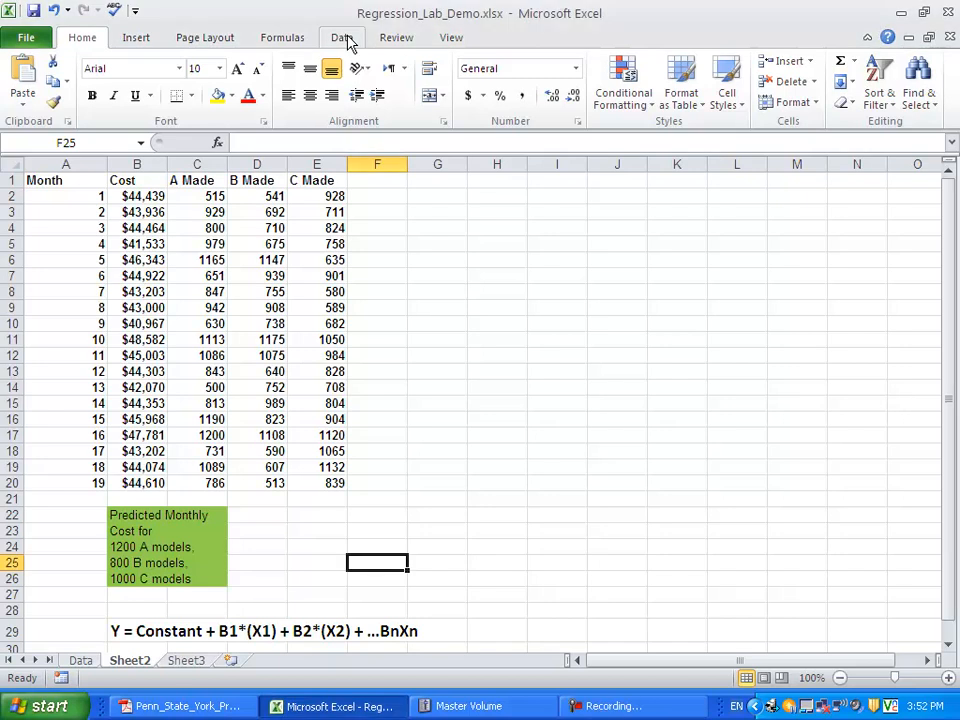
{"action": "left_click", "coordinate": [348, 40]}
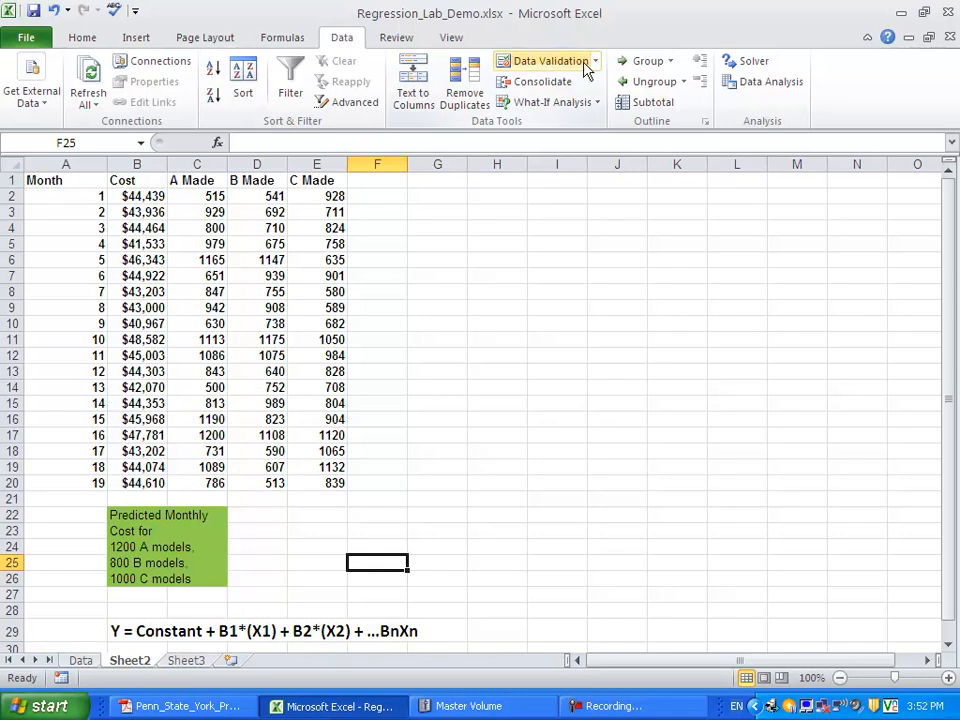
{"action": "left_click", "coordinate": [741, 84]}
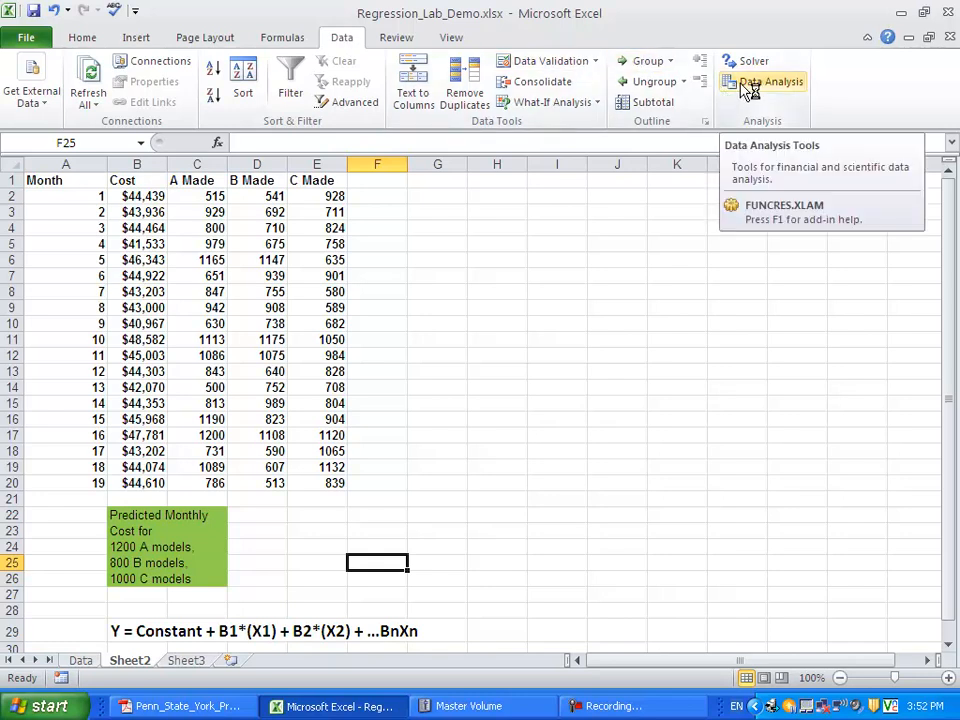
Disable the Solver Add-in in the Excel add-ins settings, leaving Analysis ToolPak enabled
{"action": "left_click", "coordinate": [28, 38]}
{"action": "left_click", "coordinate": [28, 38]}
{"action": "left_click", "coordinate": [28, 38]}
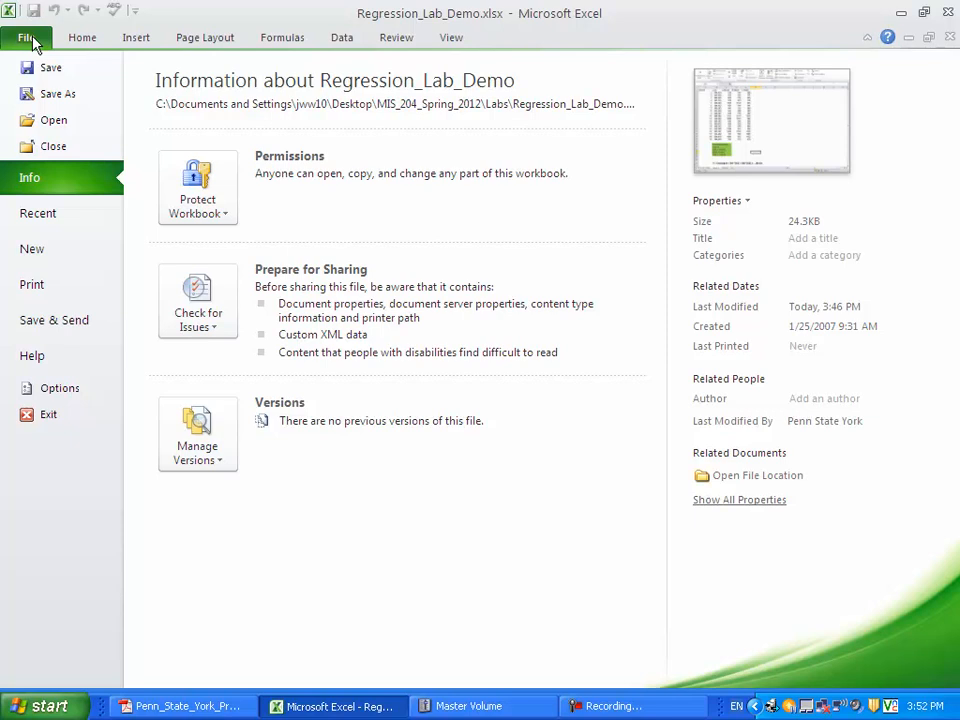
{"action": "left_click", "coordinate": [58, 389]}
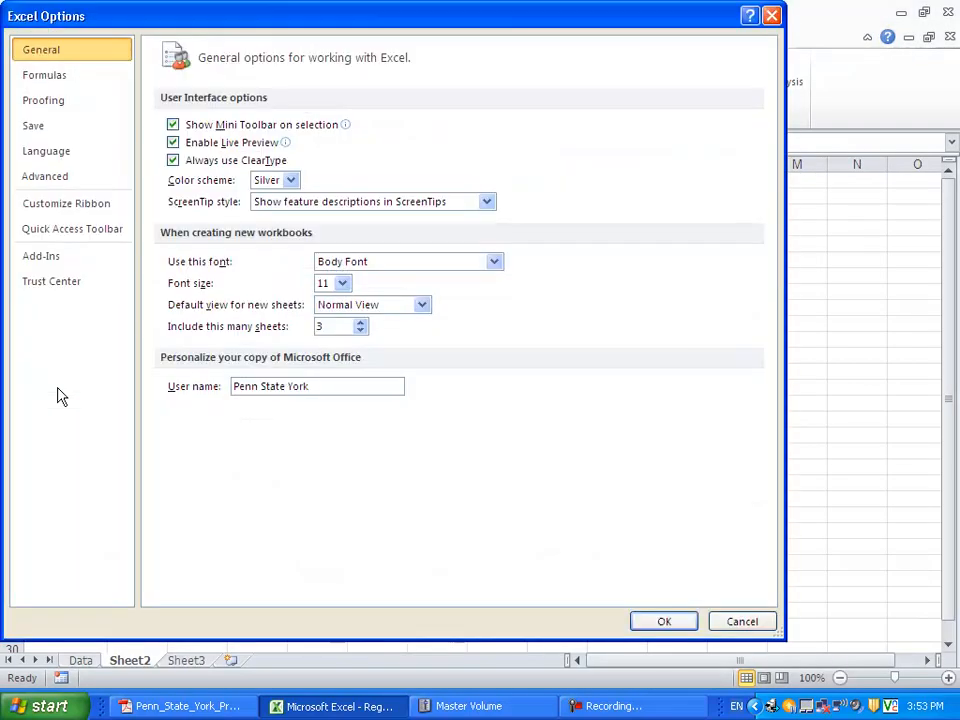
{"action": "left_click", "coordinate": [53, 268]}
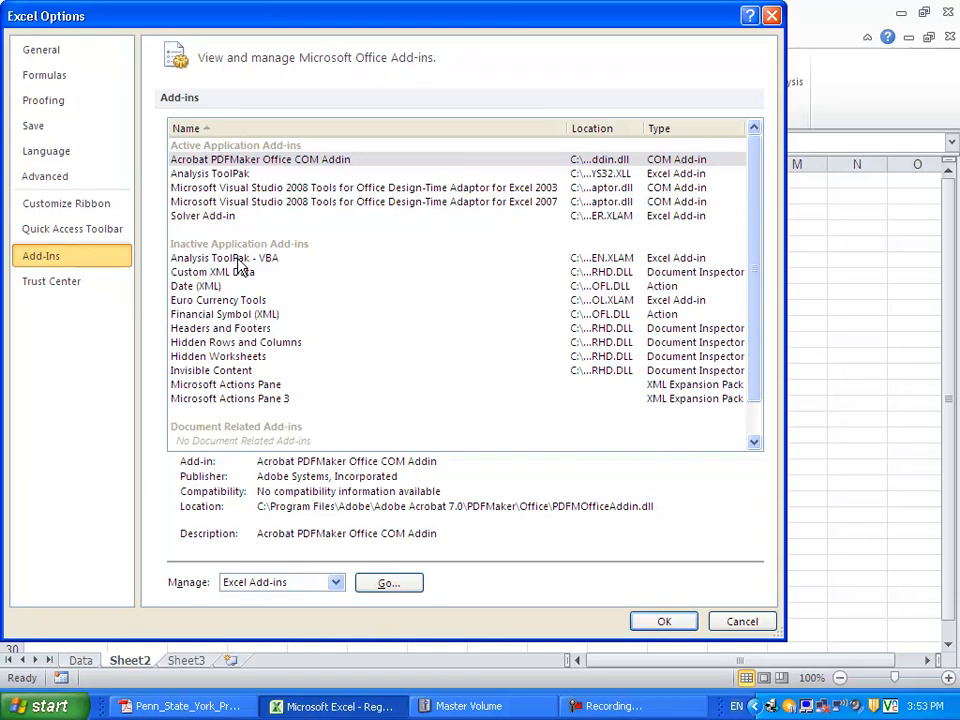
{"action": "left_click", "coordinate": [238, 175]}
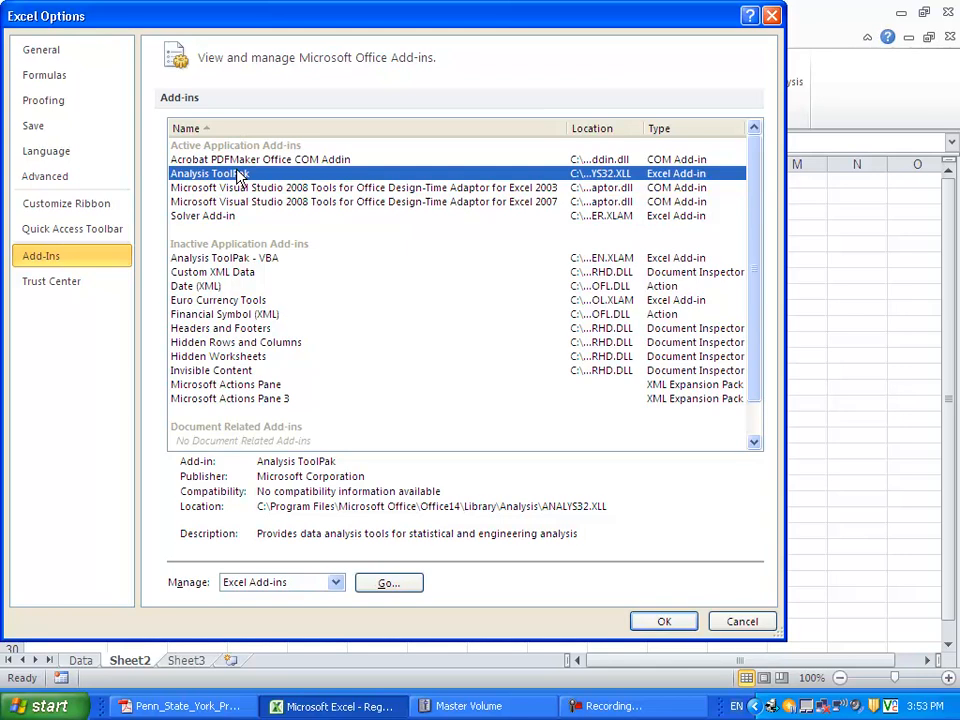
{"action": "left_click", "coordinate": [388, 582]}
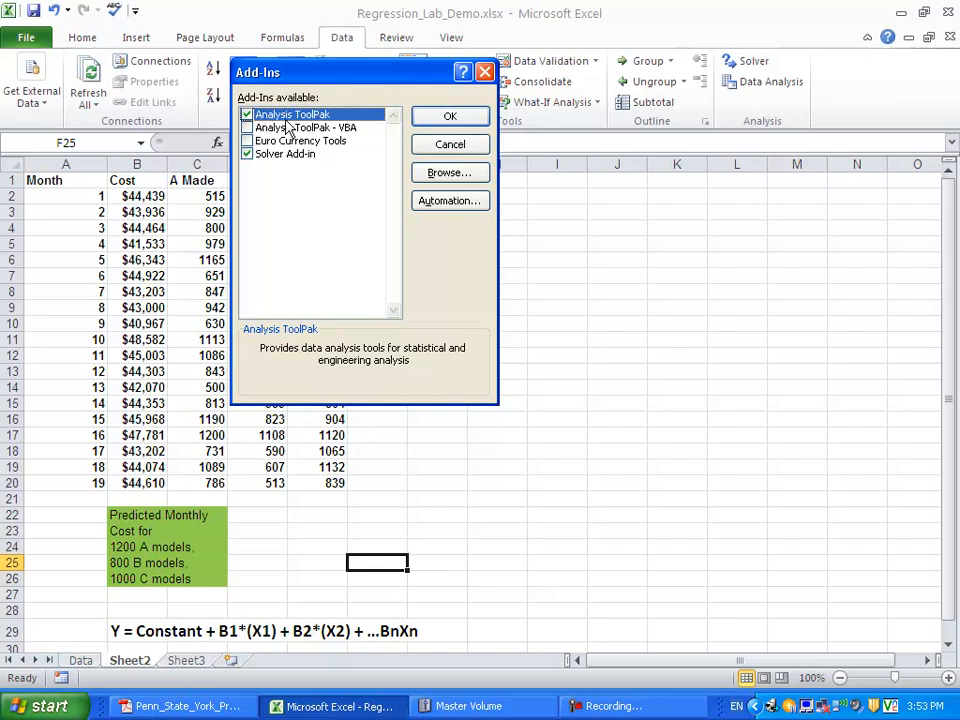
{"action": "left_click", "coordinate": [247, 154]}
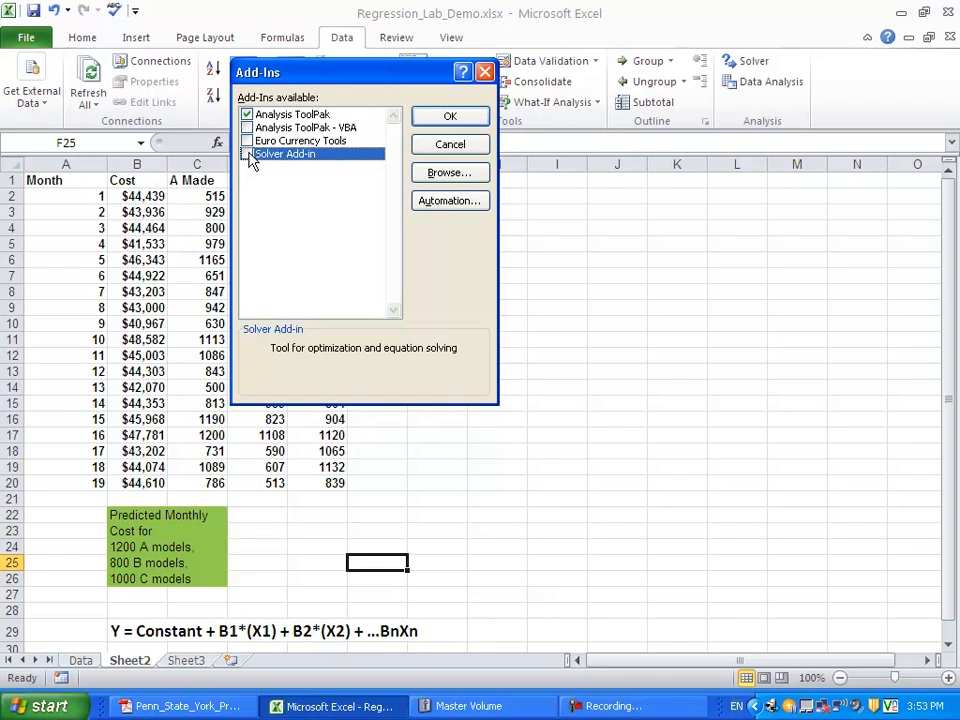
{"action": "left_click", "coordinate": [418, 119]}
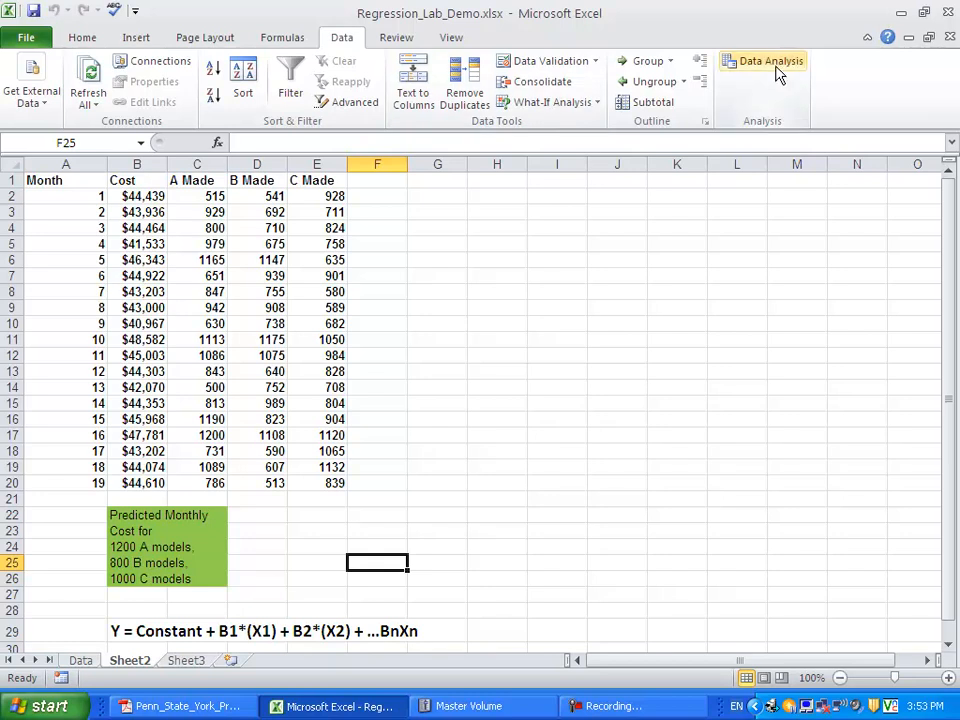
Start the Regression tool from the Data Analysis tools
{"action": "left_click", "coordinate": [775, 66]}
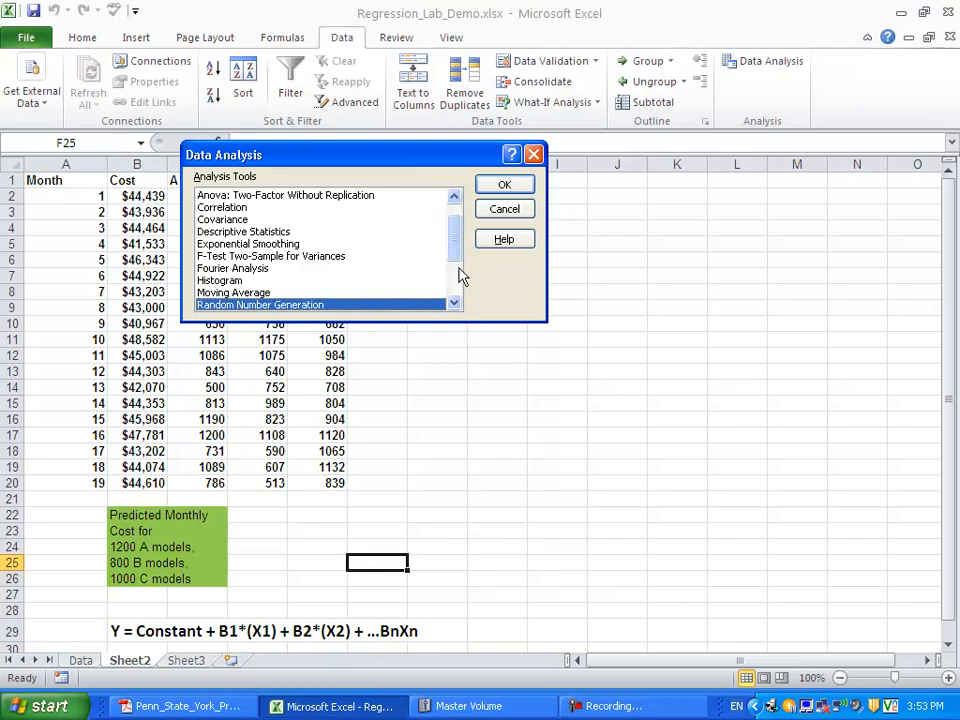
{"action": "scroll", "coordinate": [456, 278], "scroll_direction": "down", "scroll_amount": 3}
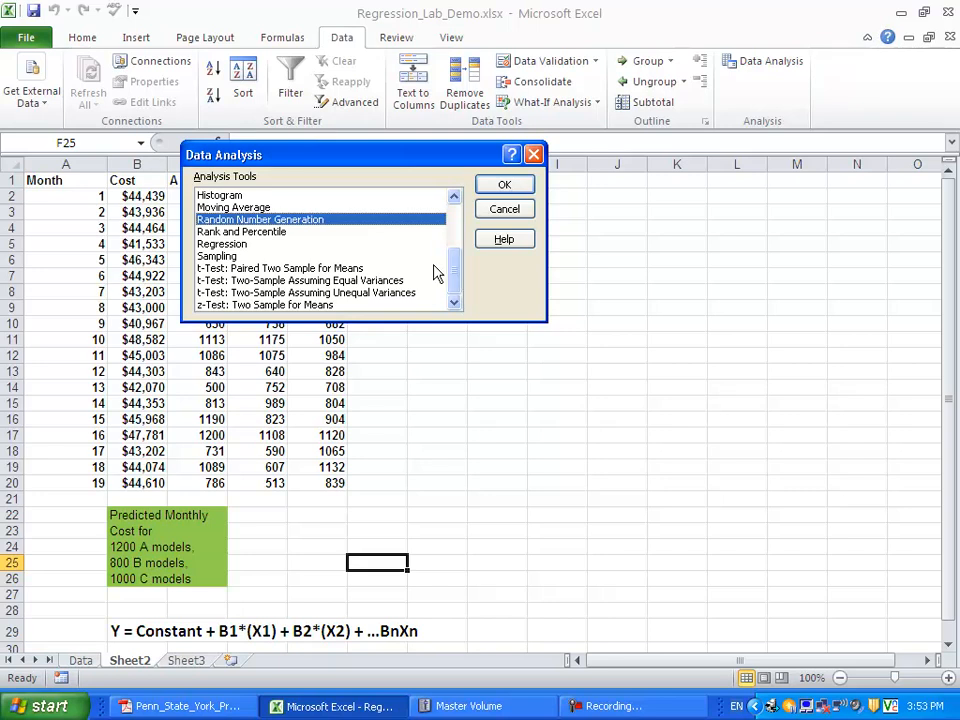
{"action": "left_click", "coordinate": [240, 256]}
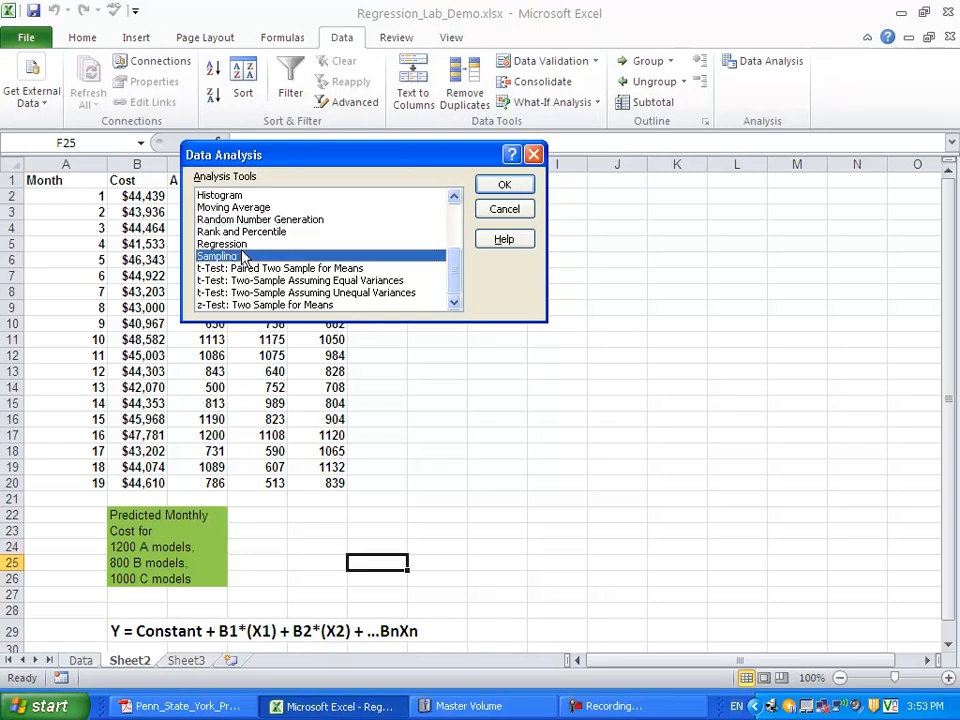
{"action": "left_click", "coordinate": [235, 244]}
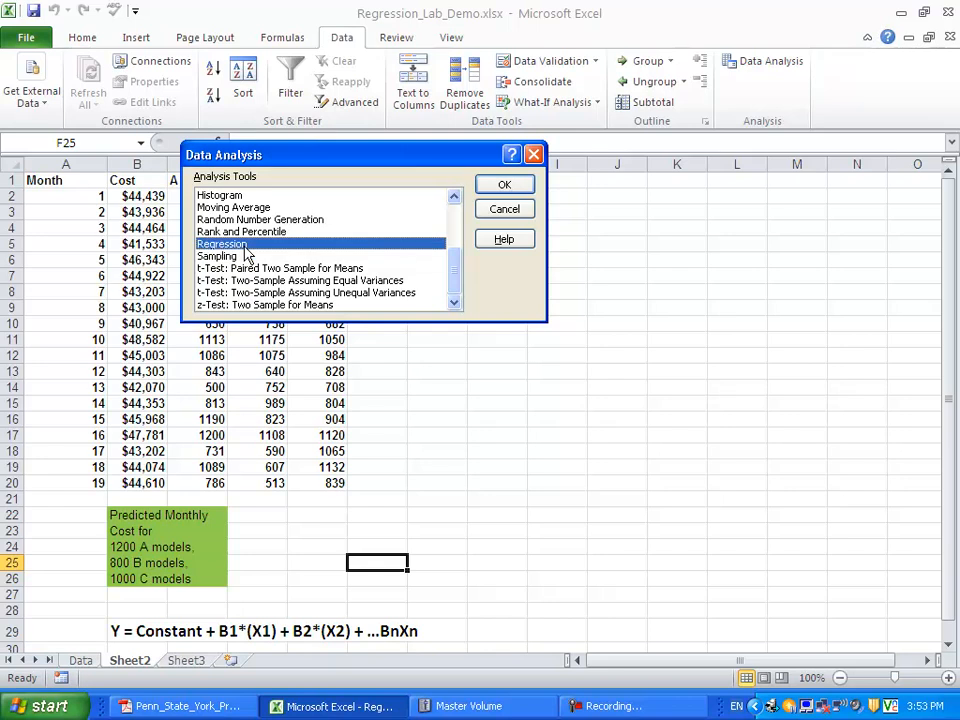
{"action": "left_click", "coordinate": [522, 187]}
Set the regression's Input Y Range to the Cost column, $B$1:$B$20, moving the dialog clear of the data
{"action": "left_click_drag", "start_coordinate": [401, 71], "coordinate": [676, 66]}
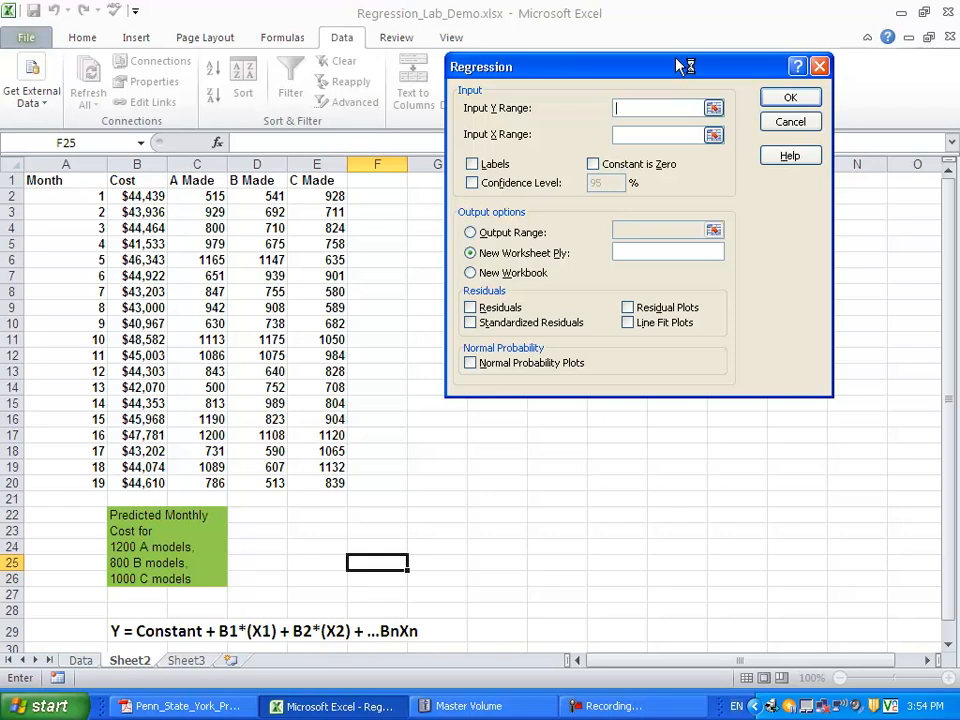
{"action": "left_click_drag", "start_coordinate": [684, 70], "coordinate": [717, 103]}
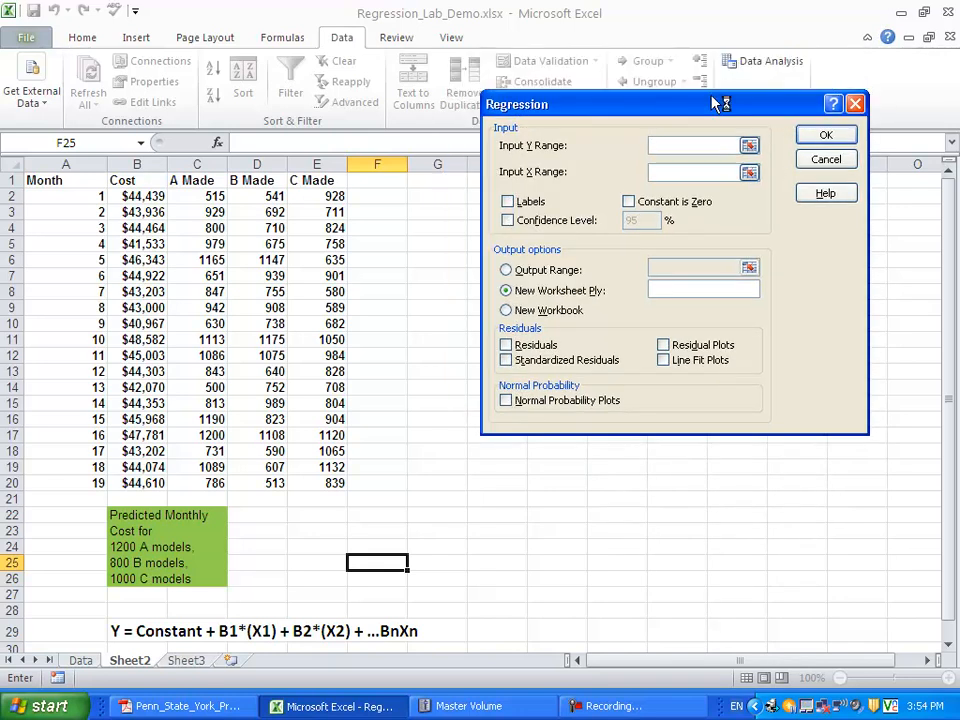
{"action": "left_click", "coordinate": [749, 145]}
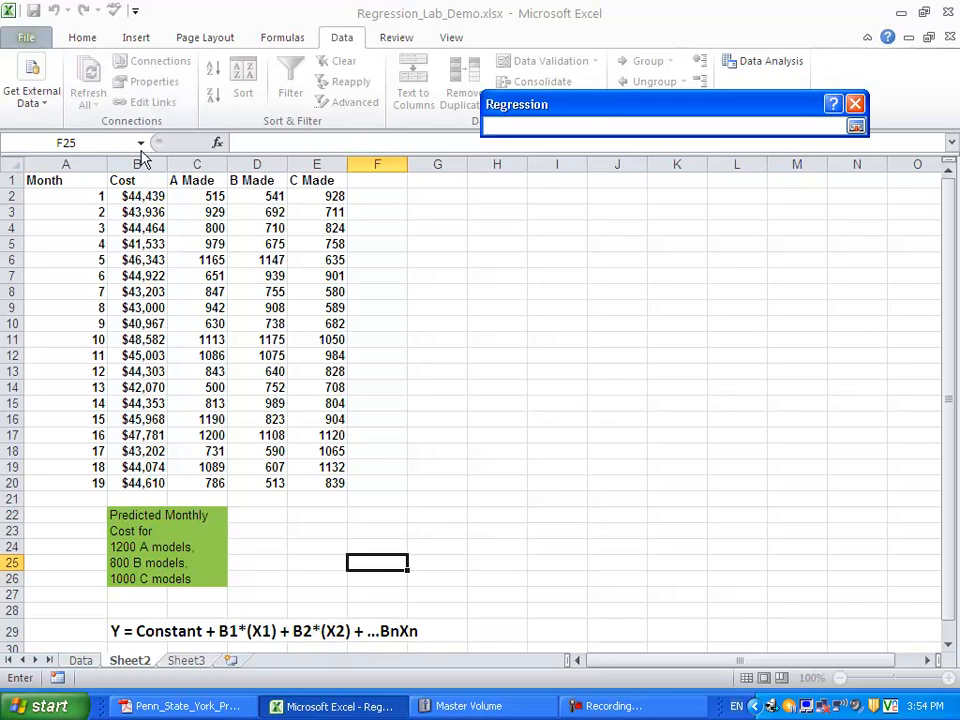
{"action": "left_click_drag", "start_coordinate": [140, 176], "coordinate": [162, 480]}
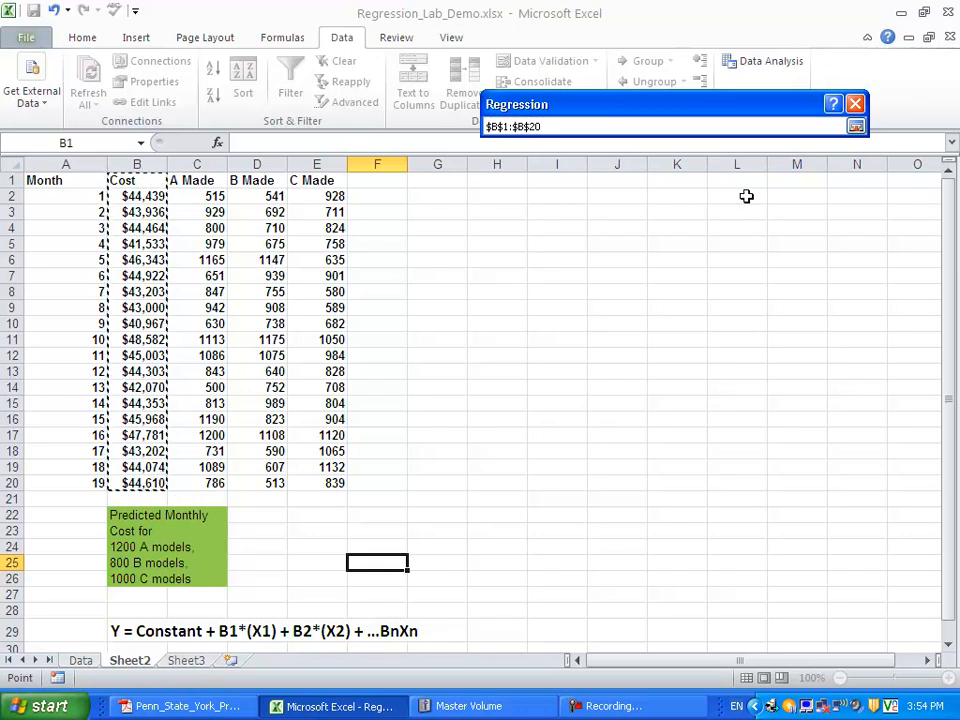
{"action": "left_click", "coordinate": [856, 129]}
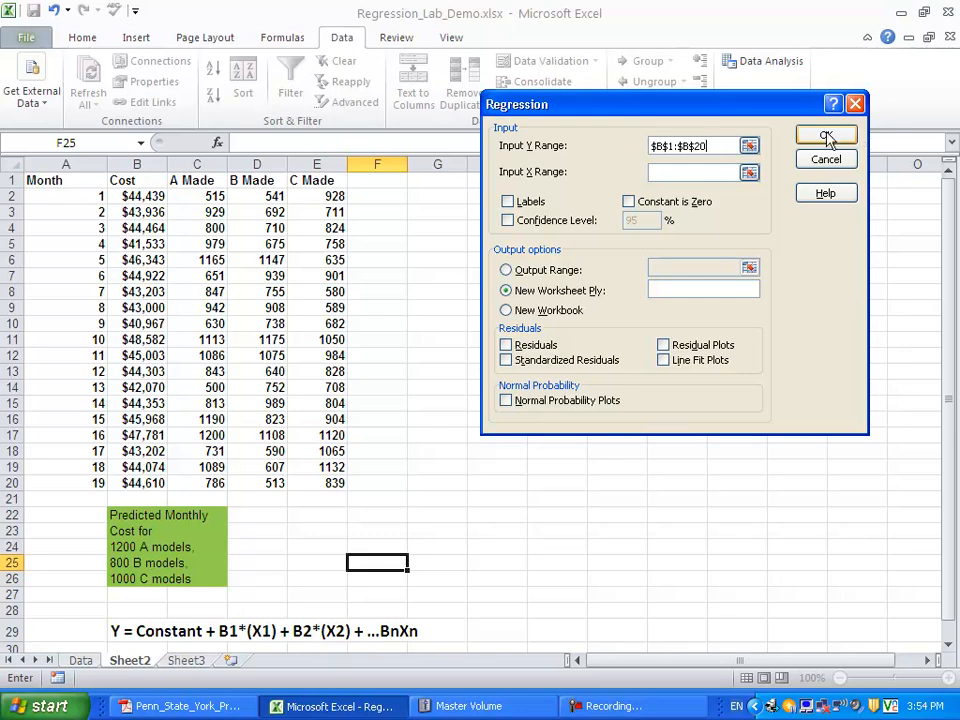
Set the Input X Range to the A, B and C Made columns, $C$1:$E$20, and enable Labels
{"action": "left_click", "coordinate": [750, 174]}
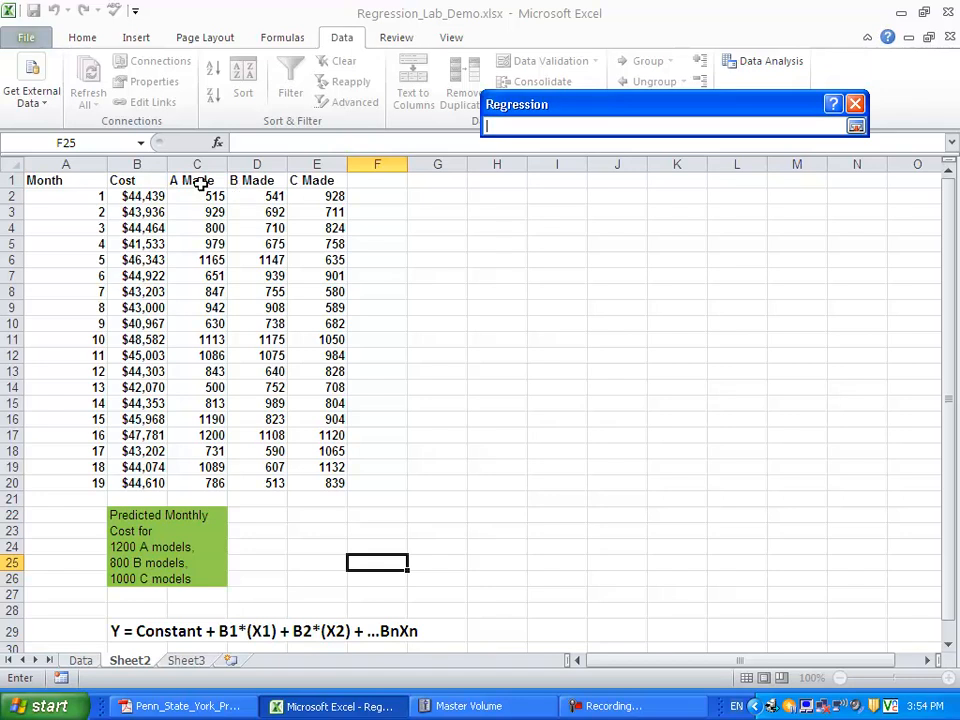
{"action": "left_click_drag", "start_coordinate": [200, 183], "coordinate": [342, 490]}
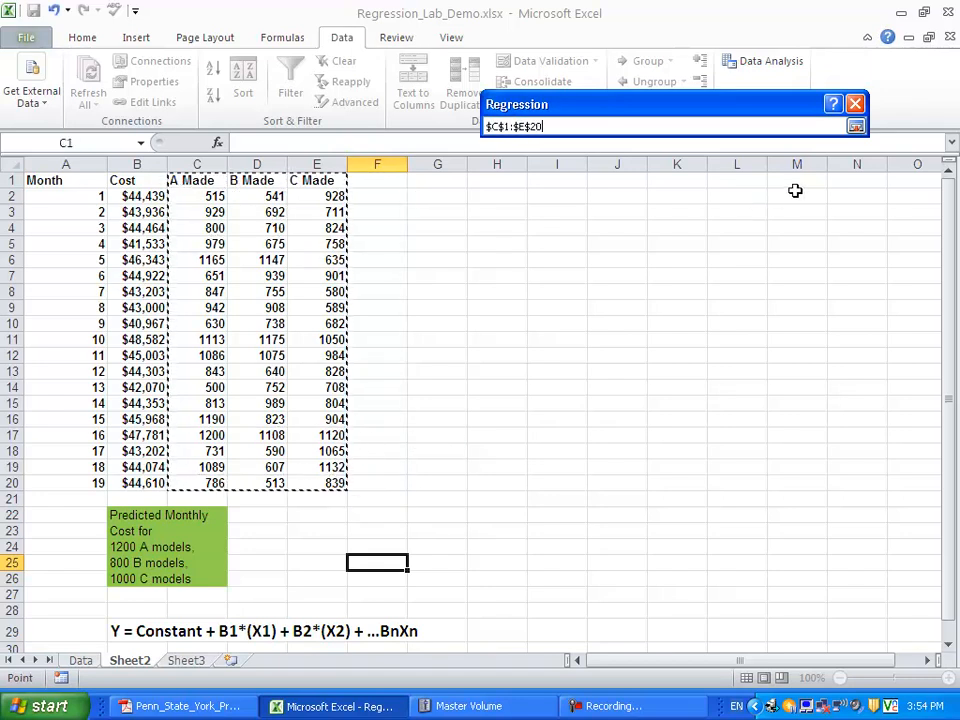
{"action": "left_click", "coordinate": [855, 127]}
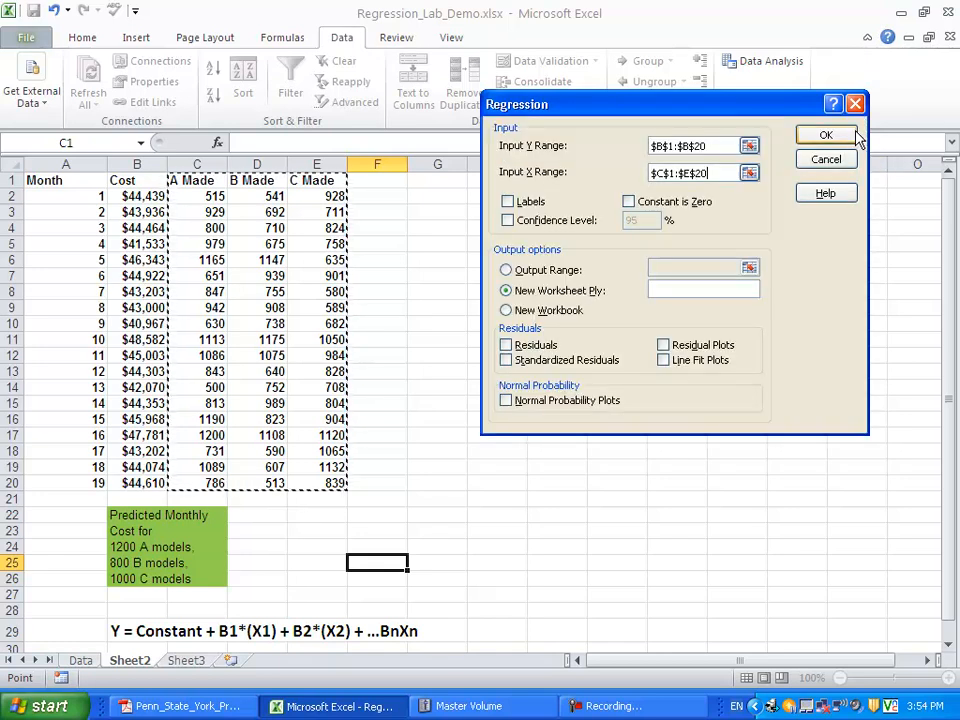
{"action": "left_click", "coordinate": [512, 202]}
{"action": "left_click", "coordinate": [510, 202]}
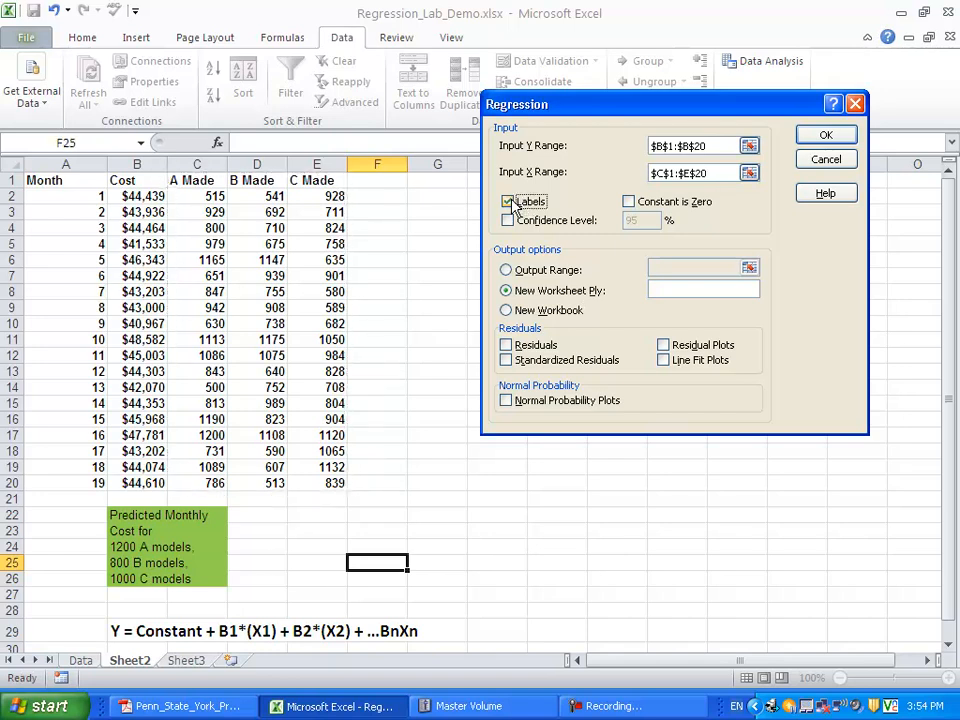
Set the regression's Output Range to cell $H$2 on the current sheet and run the analysis
{"action": "left_click", "coordinate": [506, 271]}
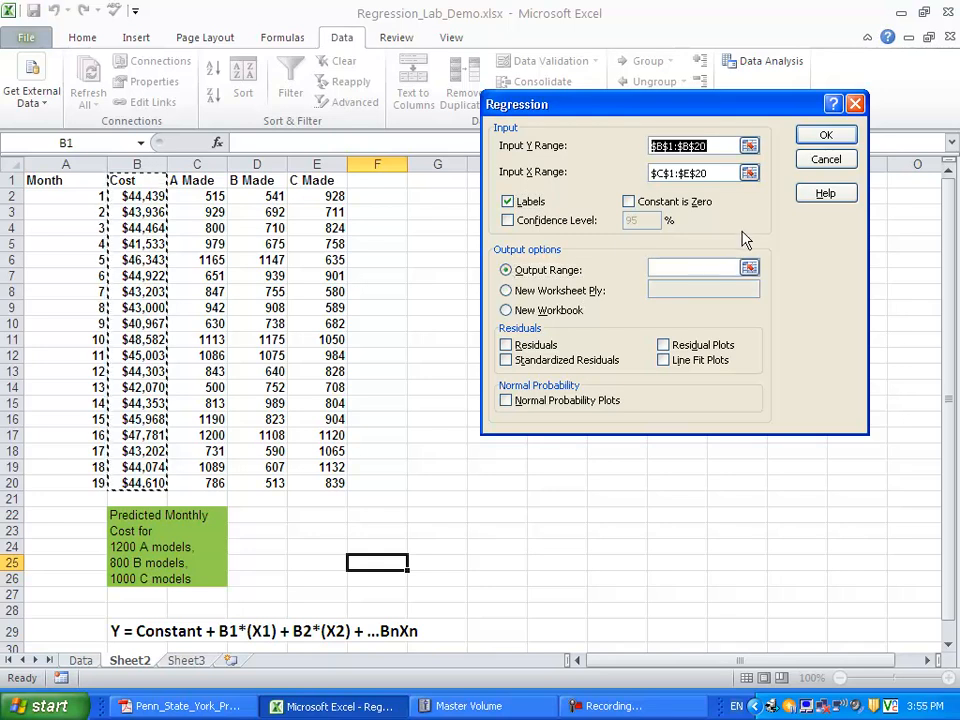
{"action": "left_click", "coordinate": [748, 267]}
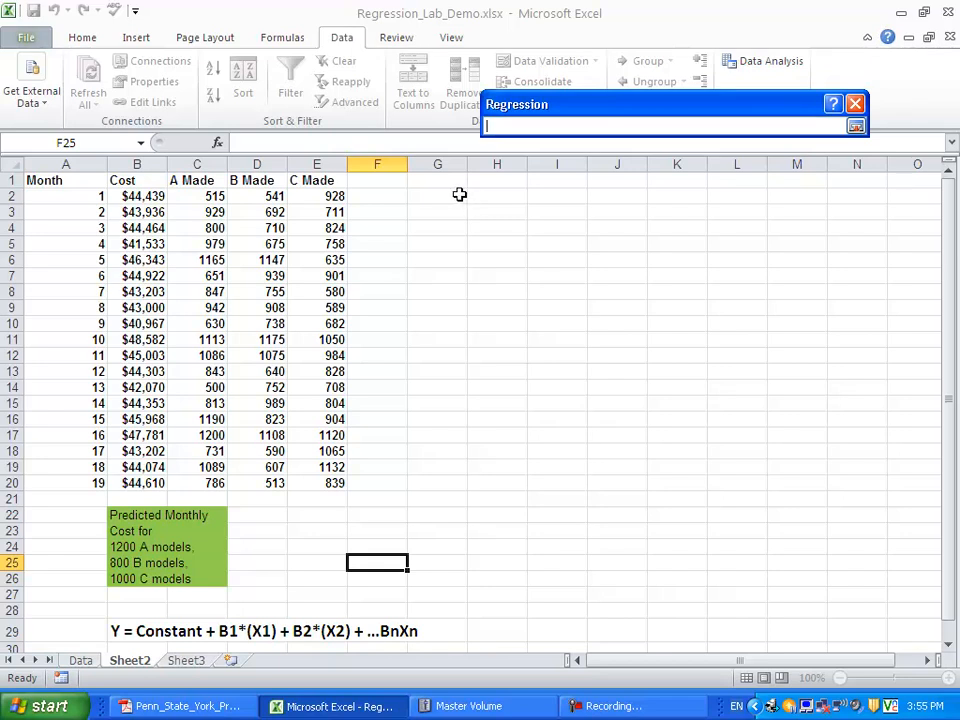
{"action": "left_click", "coordinate": [460, 194]}
{"action": "left_click", "coordinate": [494, 194]}
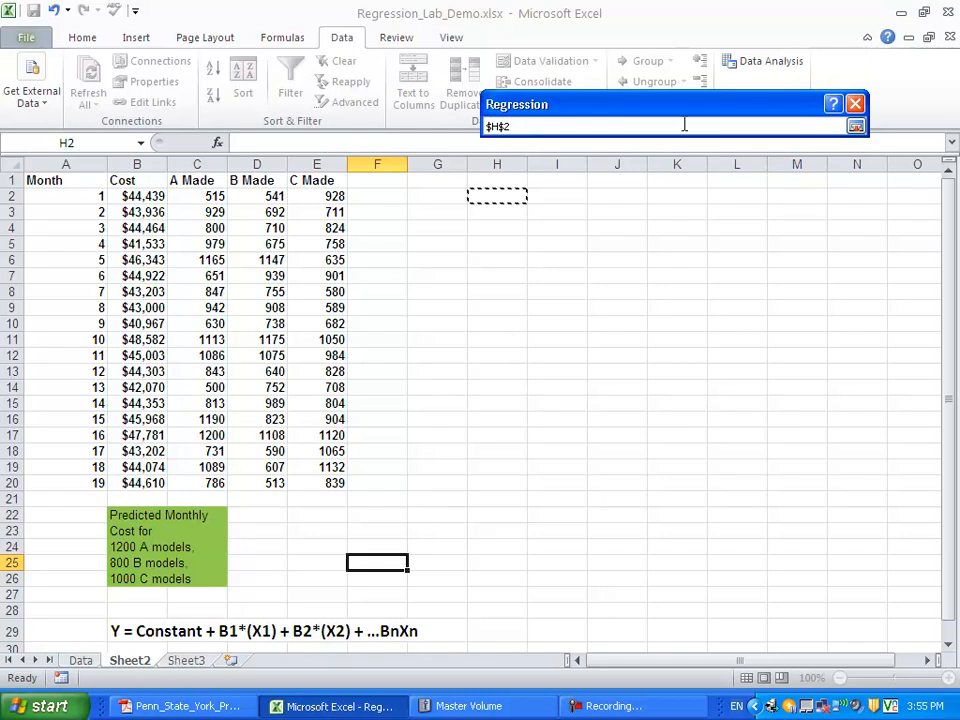
{"action": "left_click", "coordinate": [856, 127]}
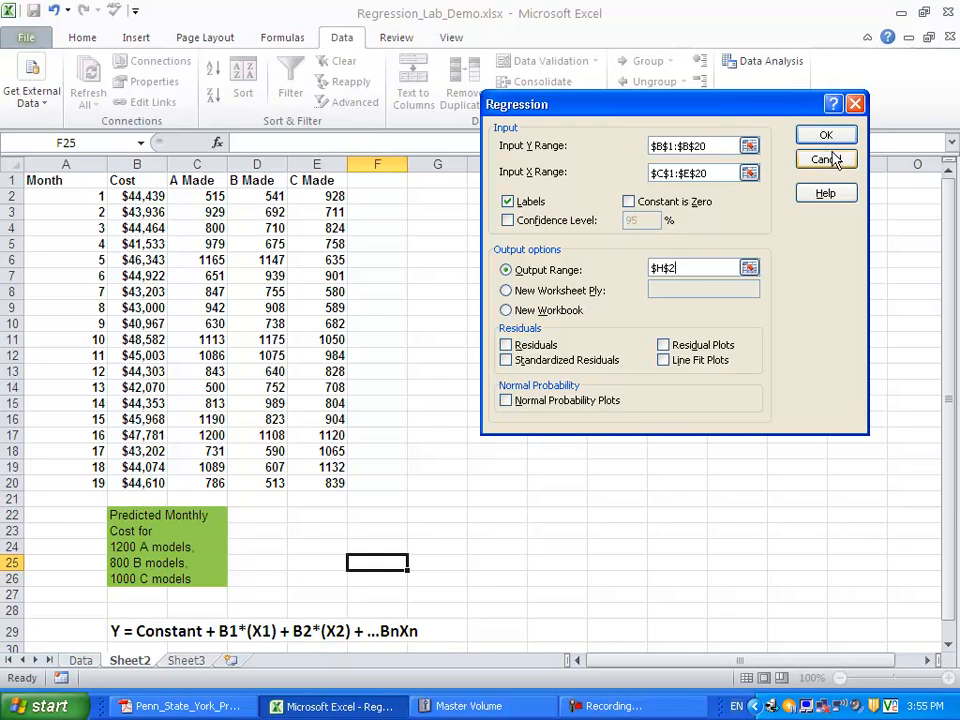
{"action": "left_click", "coordinate": [832, 136]}
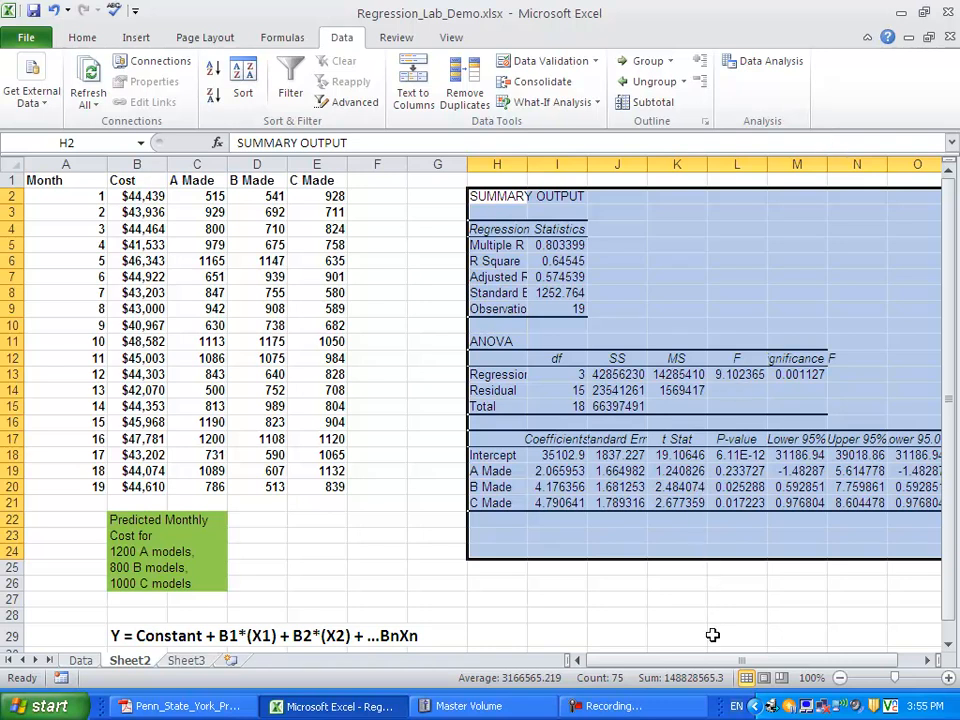
Start another Regression and set its Input X Range to only the B Made and C Made columns, $D$1:$E$20
{"action": "mouse_move", "coordinate": [715, 662]}
{"action": "left_mouse_down"}
{"action": "mouse_move", "coordinate": [724, 662]}
{"action": "mouse_move", "coordinate": [710, 646]}
{"action": "left_mouse_up"}
{"action": "left_click", "coordinate": [795, 63]}
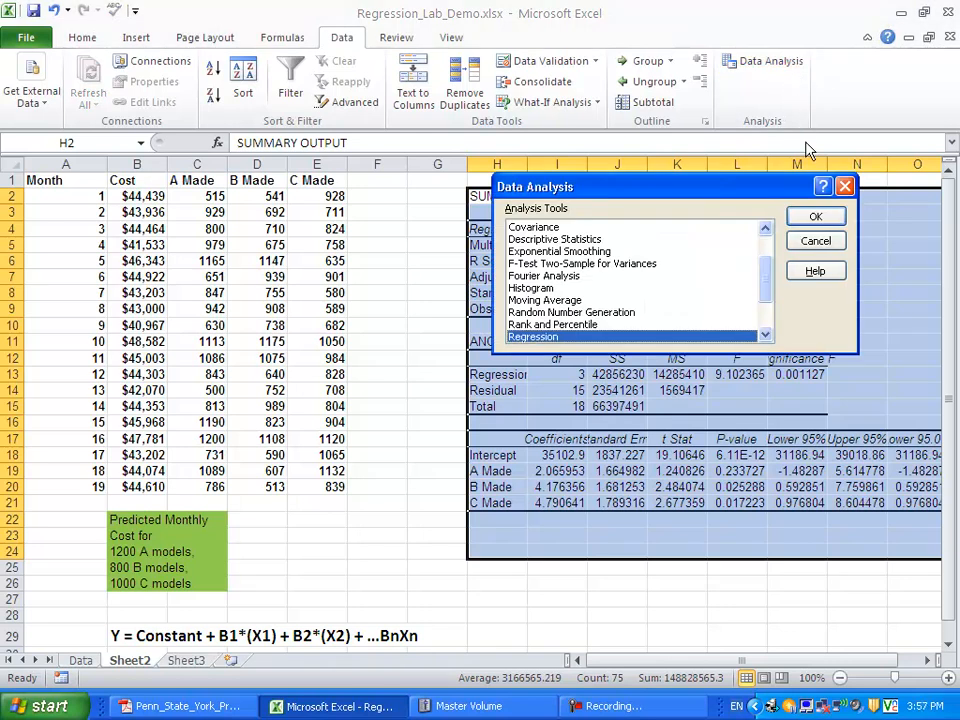
{"action": "left_click", "coordinate": [815, 216]}
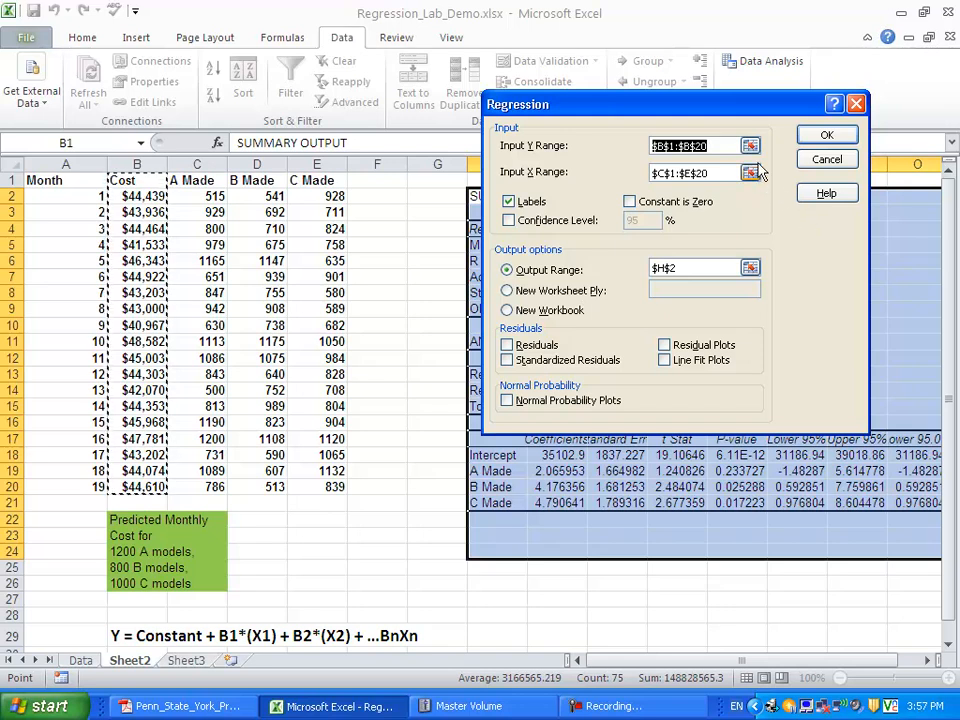
{"action": "left_click", "coordinate": [749, 172]}
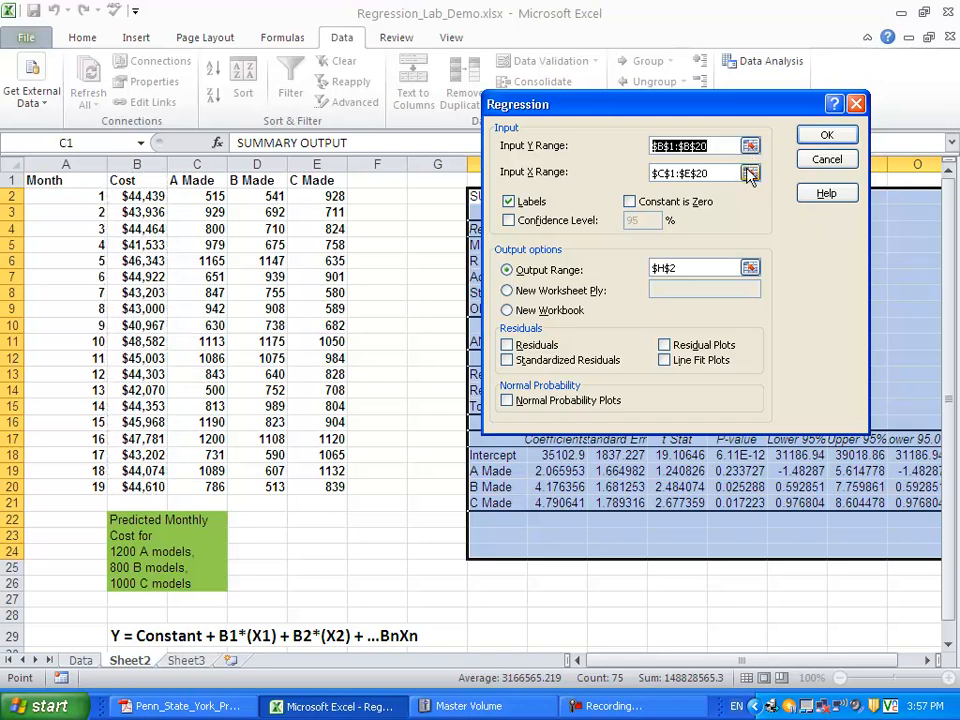
{"action": "left_click", "coordinate": [270, 180]}
{"action": "left_click_drag", "start_coordinate": [270, 180], "coordinate": [322, 487]}
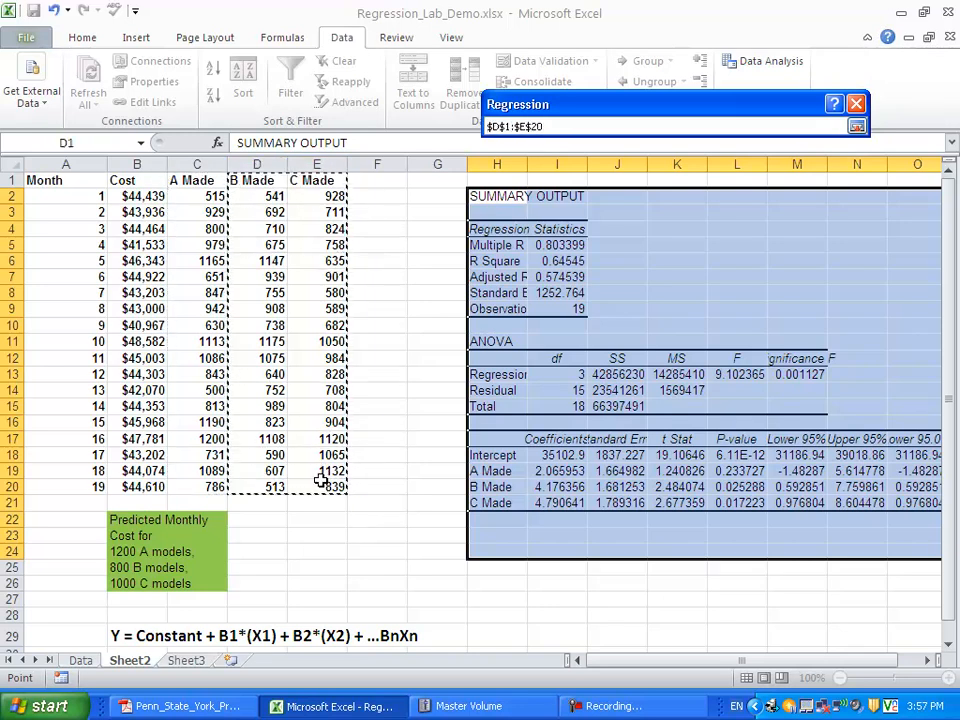
{"action": "left_click", "coordinate": [856, 127]}
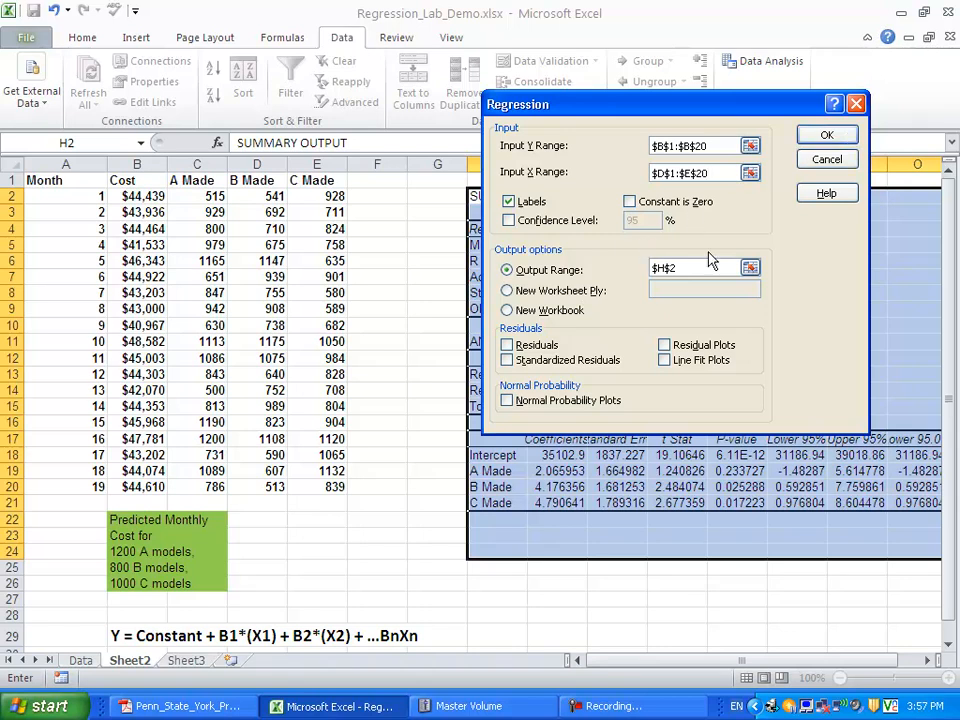
Set the second regression's Output Range to cell $H$26, beneath the first summary output, and run the analysis
{"action": "left_click", "coordinate": [750, 268]}
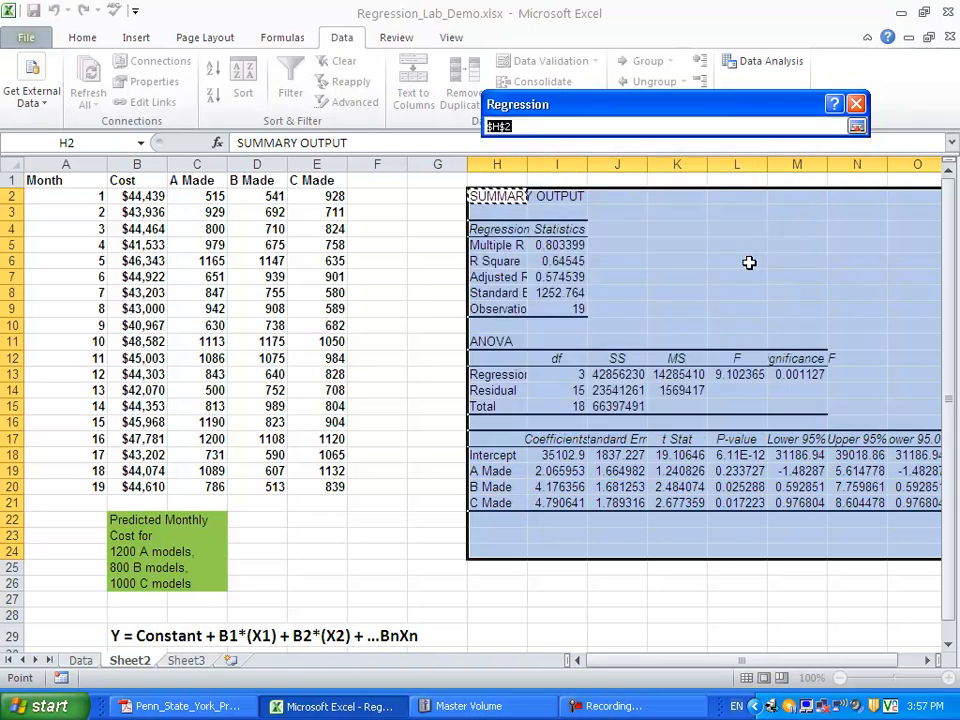
{"action": "left_click", "coordinate": [491, 586]}
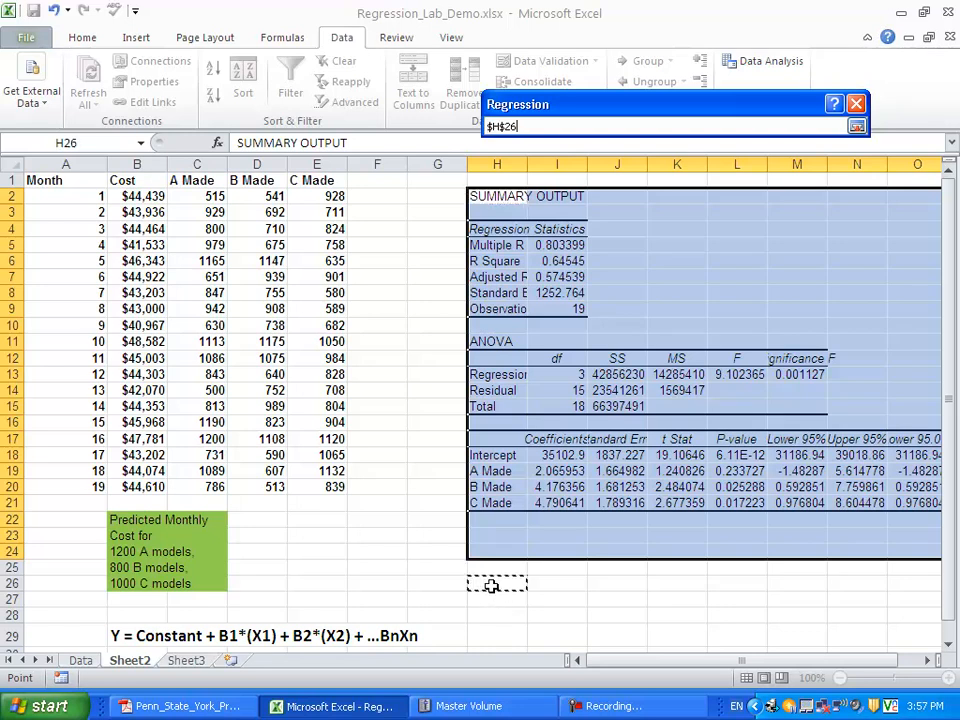
{"action": "left_click", "coordinate": [858, 126]}
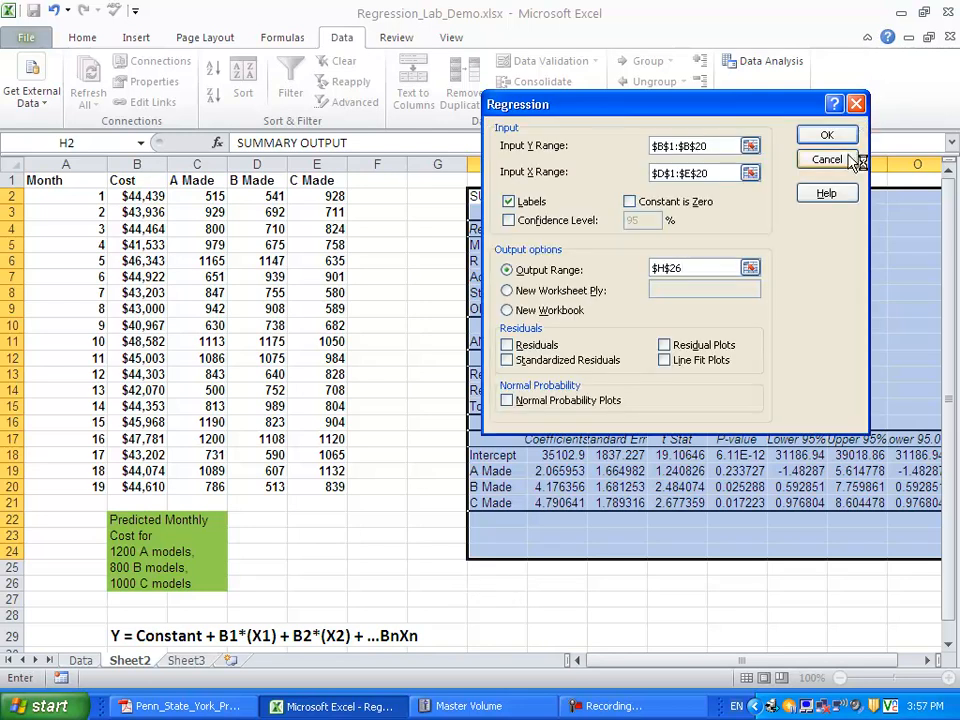
{"action": "left_click", "coordinate": [841, 137]}
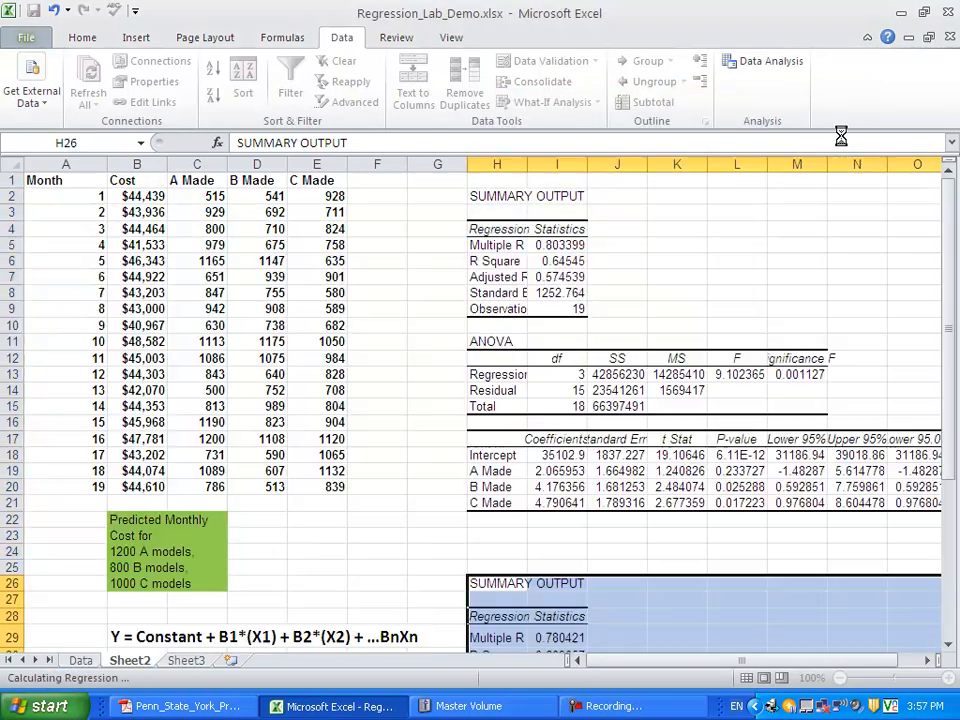
Begin the cost prediction formula in cell B32 with the second regression's intercept I42 plus 800 times the B Made coefficient I43
{"action": "left_click_drag", "start_coordinate": [943, 279], "coordinate": [954, 400]}
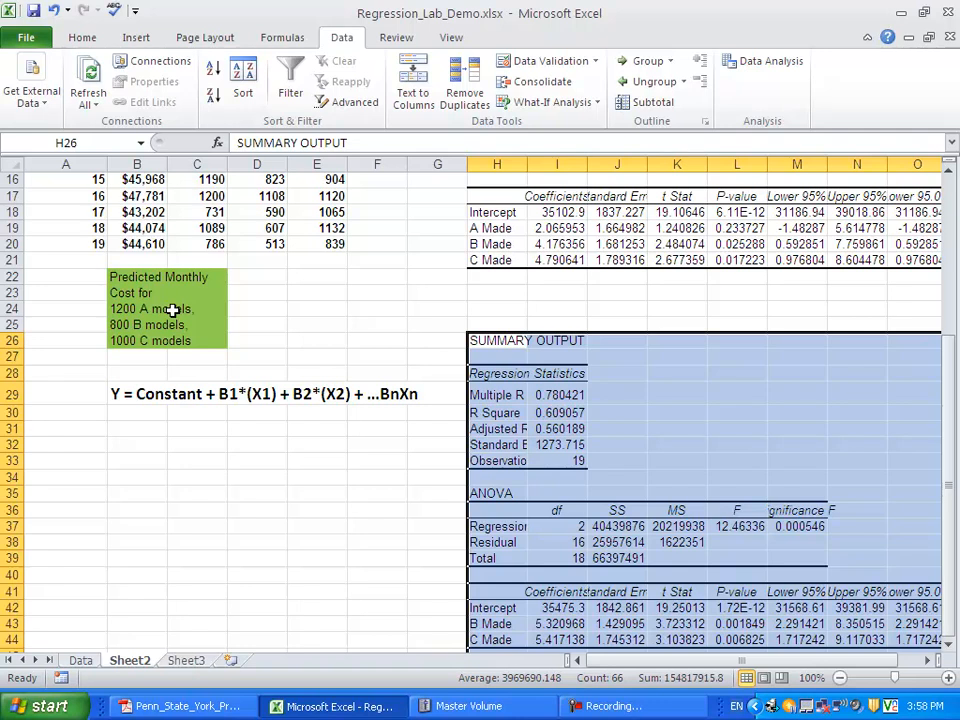
{"action": "left_click", "coordinate": [142, 448]}
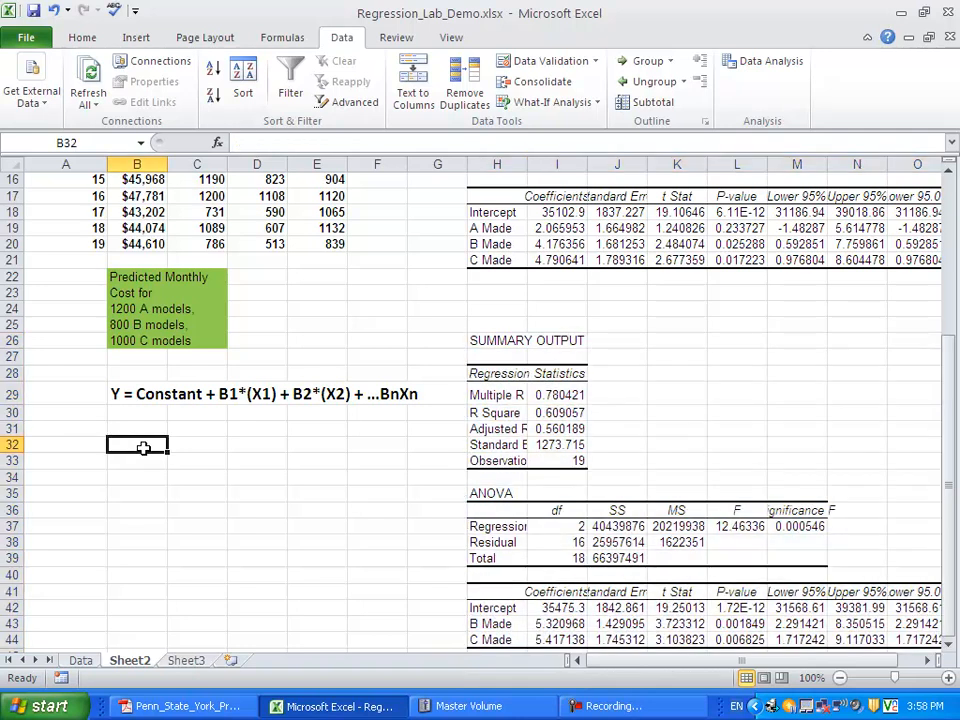
{"action": "left_click", "coordinate": [260, 143]}
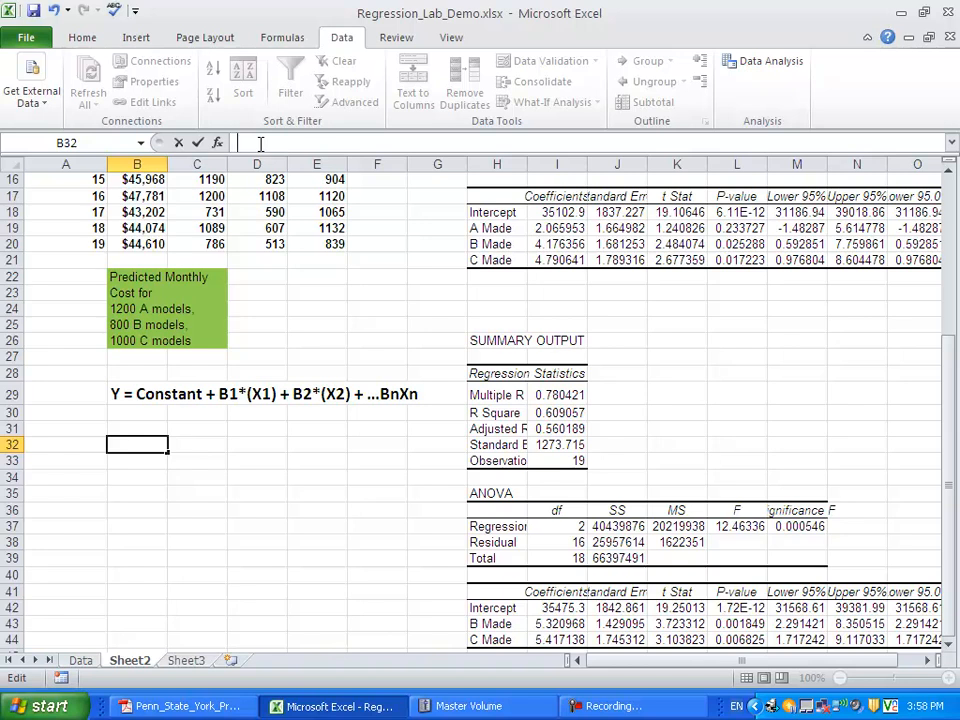
{"action": "type", "text": "="}
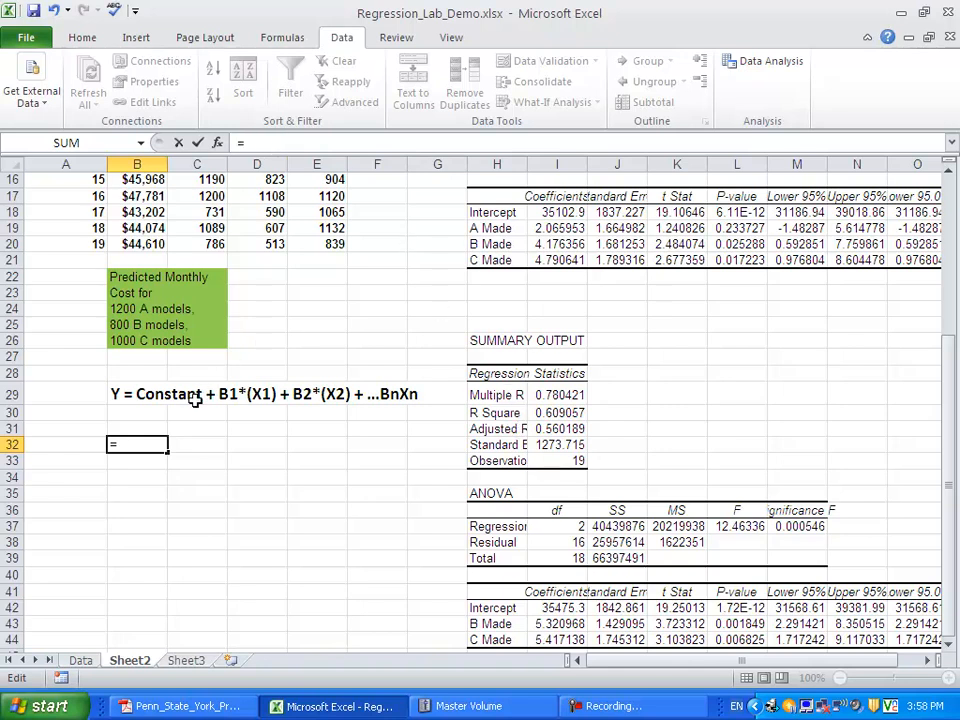
{"action": "left_click", "coordinate": [547, 607]}
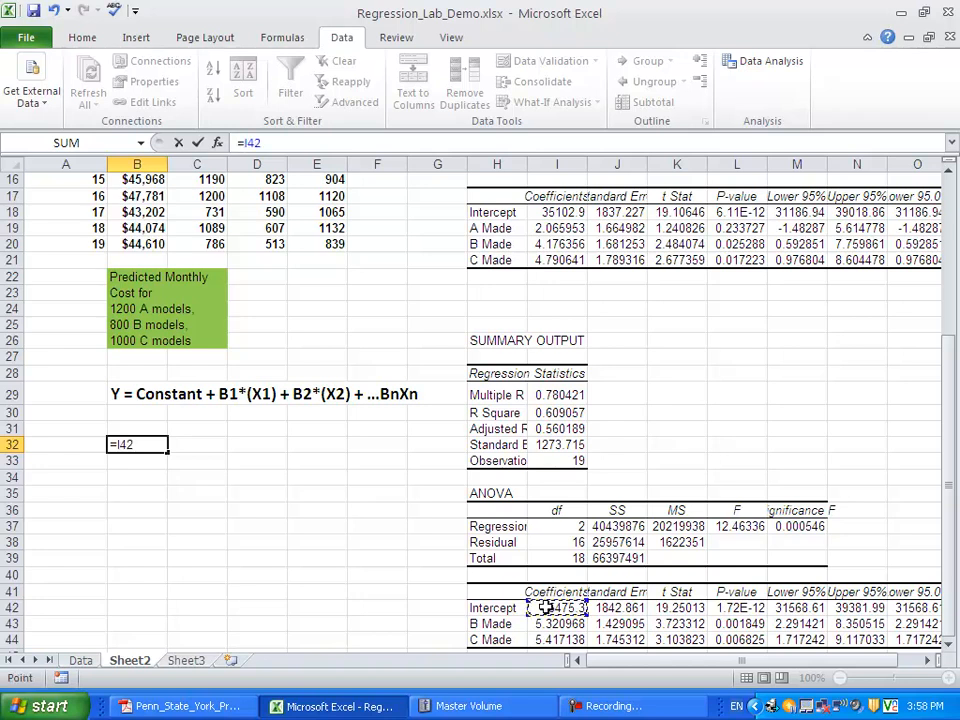
{"action": "type", "text": "+("}
{"action": "type", "text": "800"}
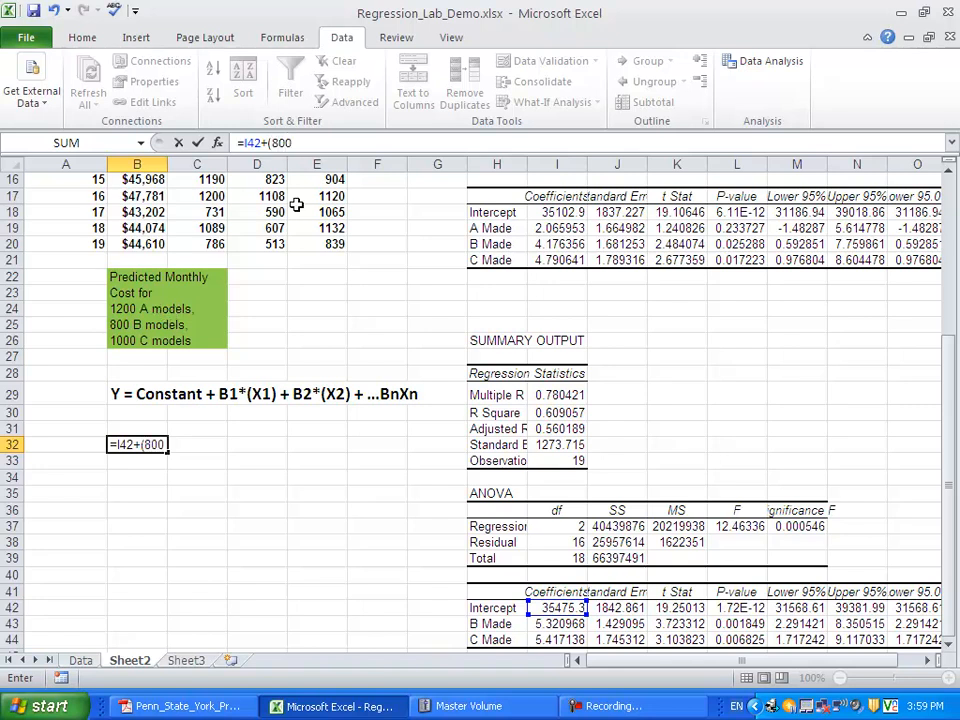
{"action": "type", "text": "*"}
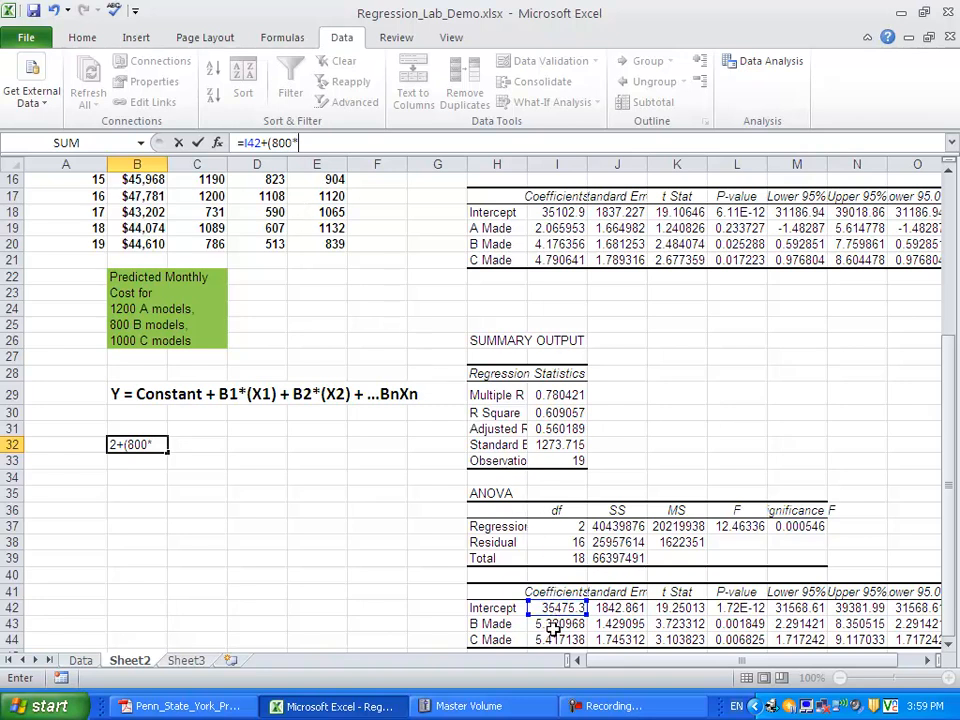
{"action": "left_click", "coordinate": [555, 621]}
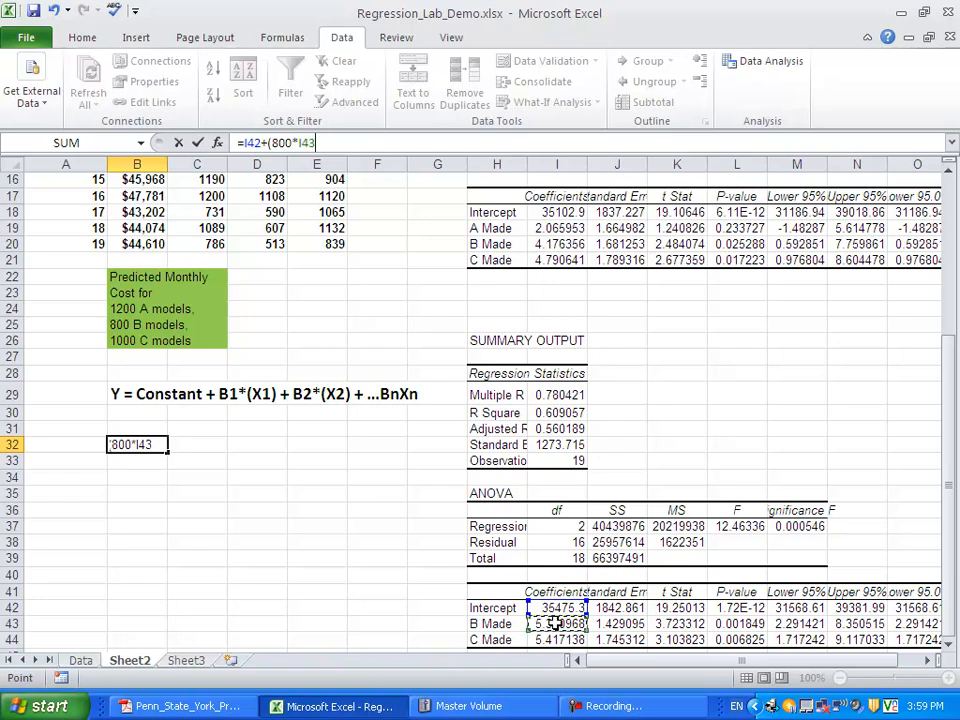
Complete the B32 formula by adding 1000 times the C Made coefficient I44, giving =I42+(800*I43)+(1000*I44), and enter it
{"action": "type", "text": ")+("}
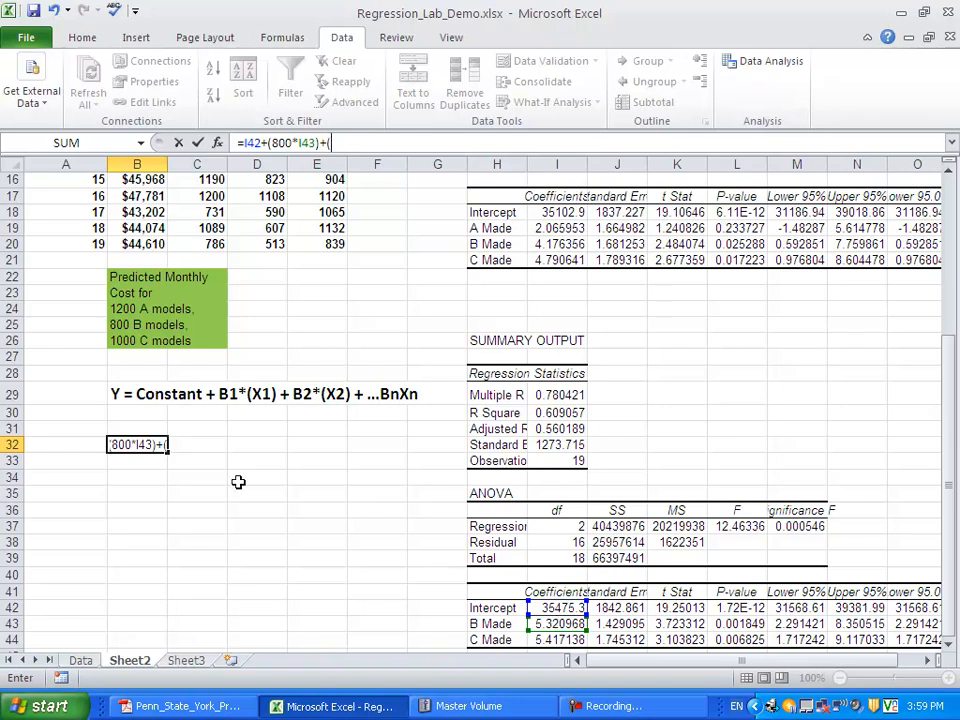
{"action": "type", "text": "1000"}
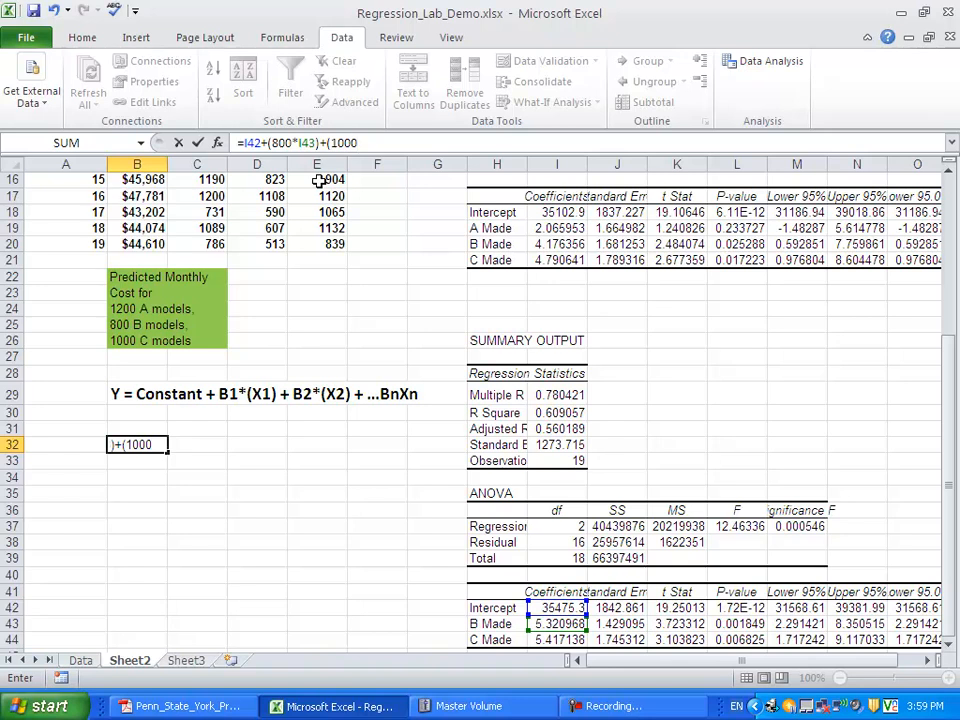
{"action": "type", "text": "*"}
{"action": "left_click", "coordinate": [562, 640]}
{"action": "type", "text": ")"}
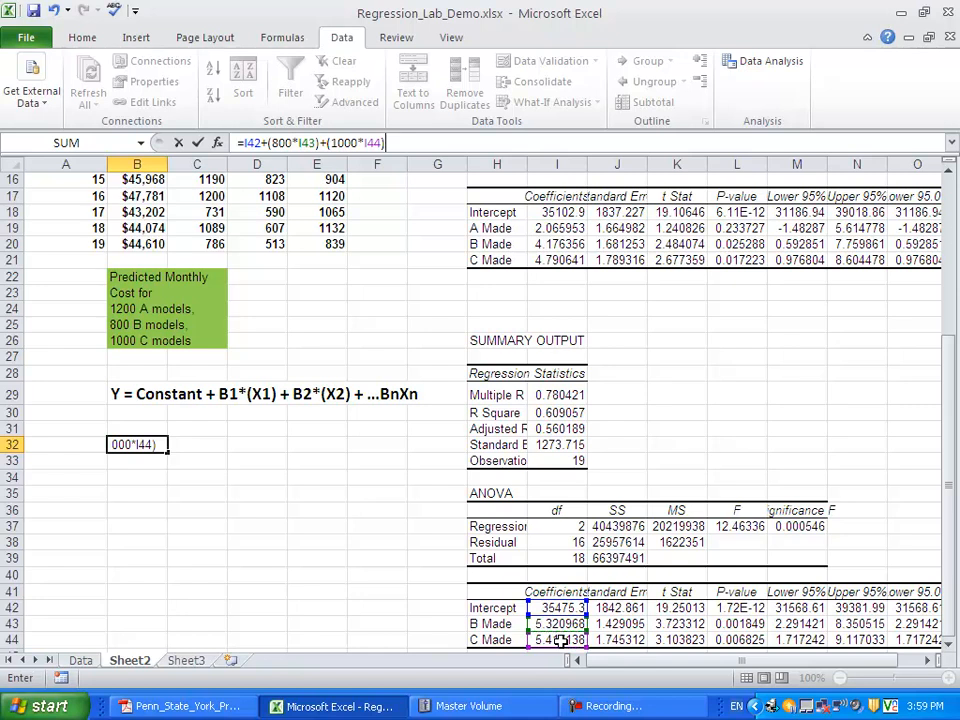
{"action": "key", "text": "Return"}
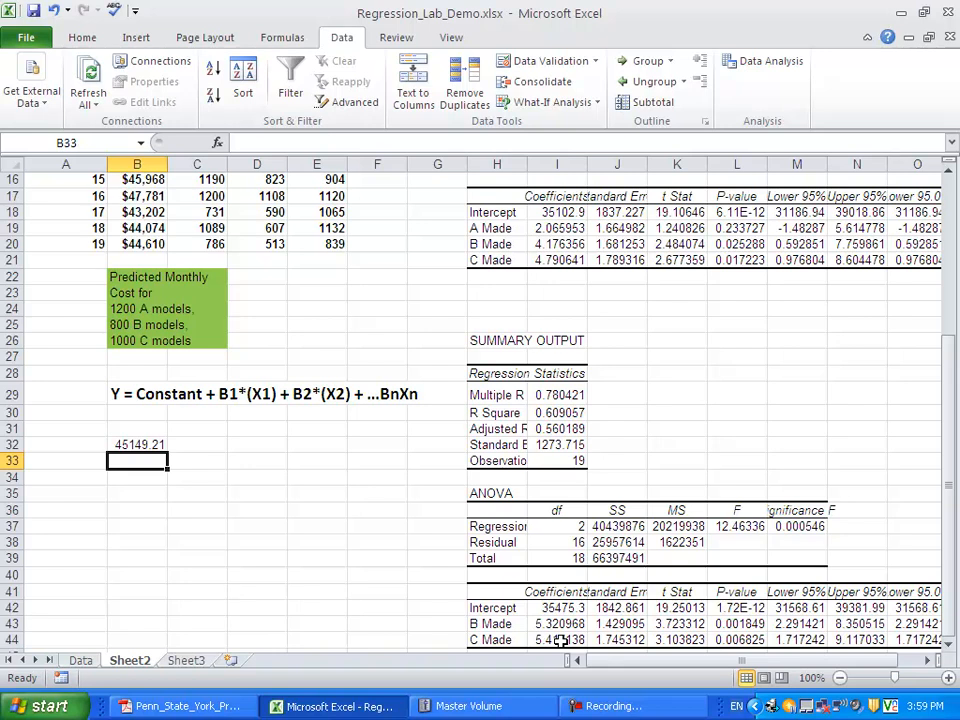